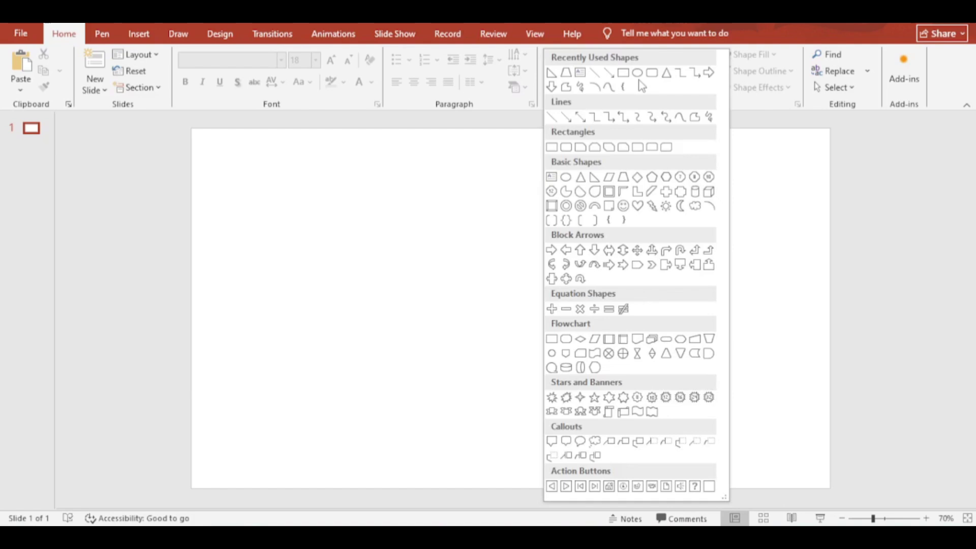
# - Draw a blue trapezoid and rotate it upright into a 1.07" × 3.67" band
pyautogui.click(623, 178)
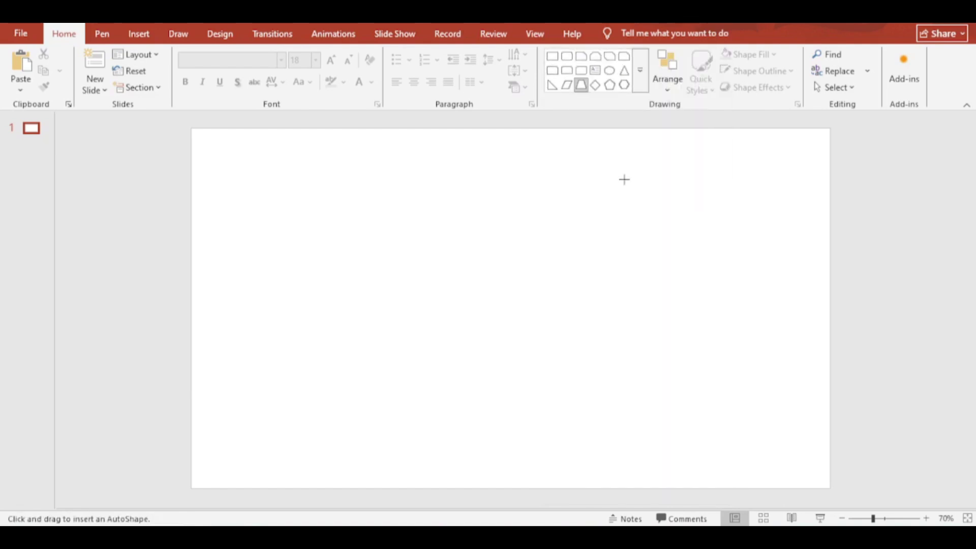
pyautogui.moveTo(469, 220); pyautogui.dragTo(645, 361)
pyautogui.moveTo(558, 195)
pyautogui.mouseDown()
pyautogui.moveTo(594, 292)
pyautogui.moveTo(555, 269)
pyautogui.moveTo(549, 187)
pyautogui.mouseUp()
pyautogui.click(555, 270)
pyautogui.click(616, 227)
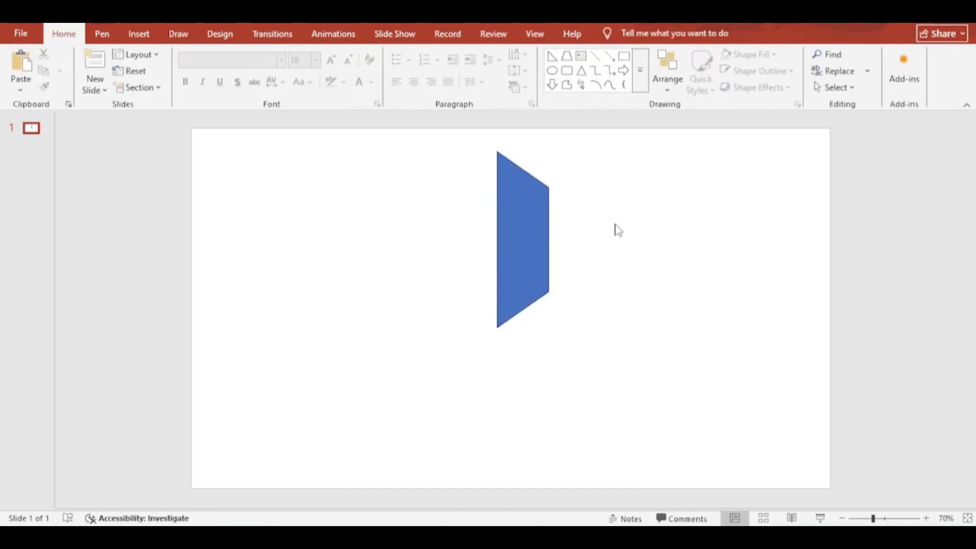
# - Draw a right triangle, rotate it, and fit it against the band's lower-left corner
pyautogui.click(640, 86)
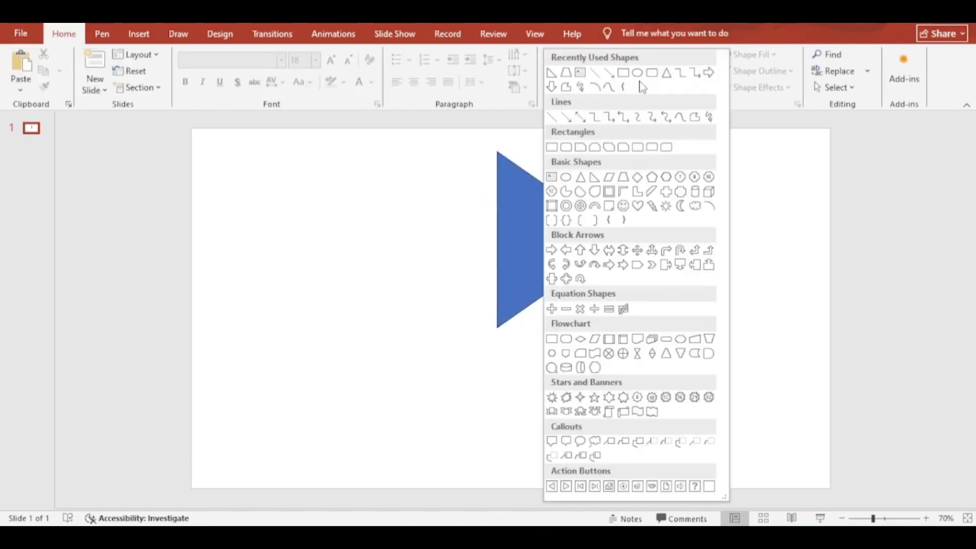
pyautogui.click(593, 176)
pyautogui.moveTo(425, 212); pyautogui.dragTo(473, 254)
pyautogui.moveTo(450, 189); pyautogui.dragTo(449, 266)
pyautogui.moveTo(466, 229); pyautogui.dragTo(480, 283)
pyautogui.moveTo(463, 343); pyautogui.dragTo(464, 340)
pyautogui.moveTo(484, 290); pyautogui.dragTo(486, 302)
# - Flip a triangle vertically and place it at the band's upper-left corner
pyautogui.click(835, 87)
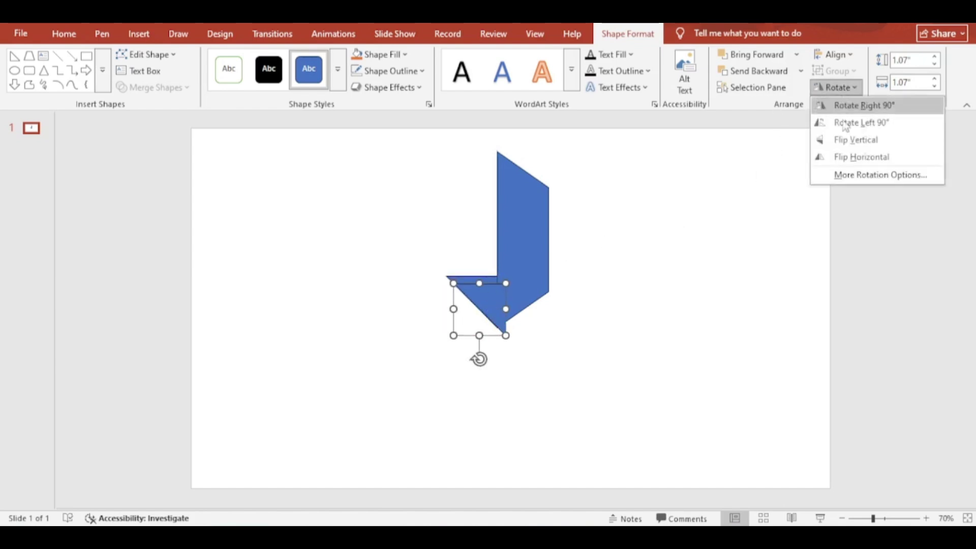
pyautogui.click(858, 140)
pyautogui.moveTo(489, 308); pyautogui.dragTo(489, 187)
pyautogui.click(647, 348)
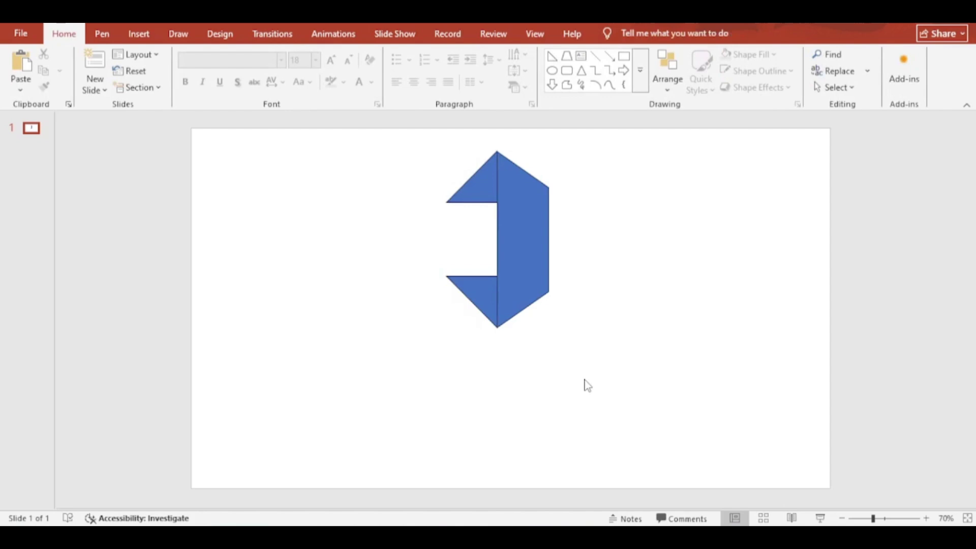
# - Set No Outline on all three shapes
pyautogui.hotkey('ctrl', 'a')
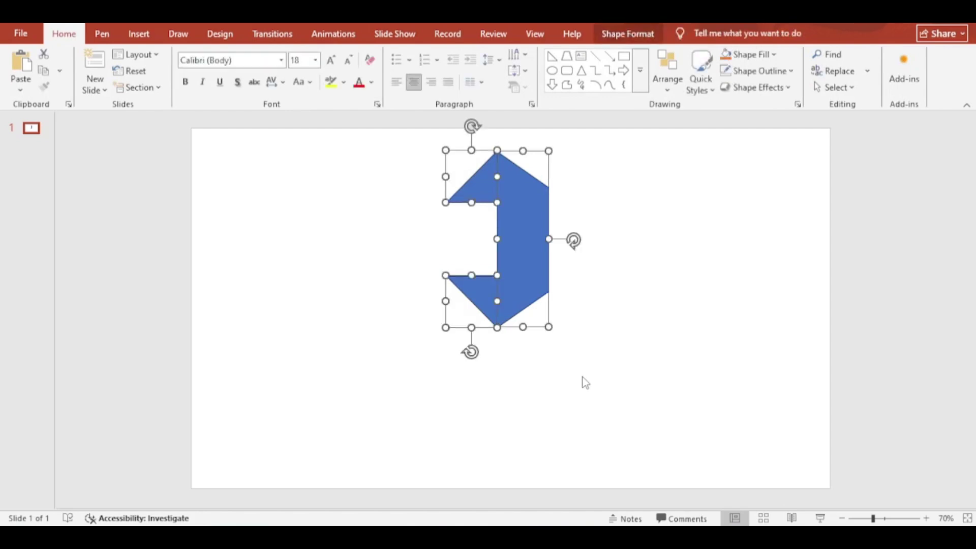
pyautogui.click(760, 70)
pyautogui.click(762, 358)
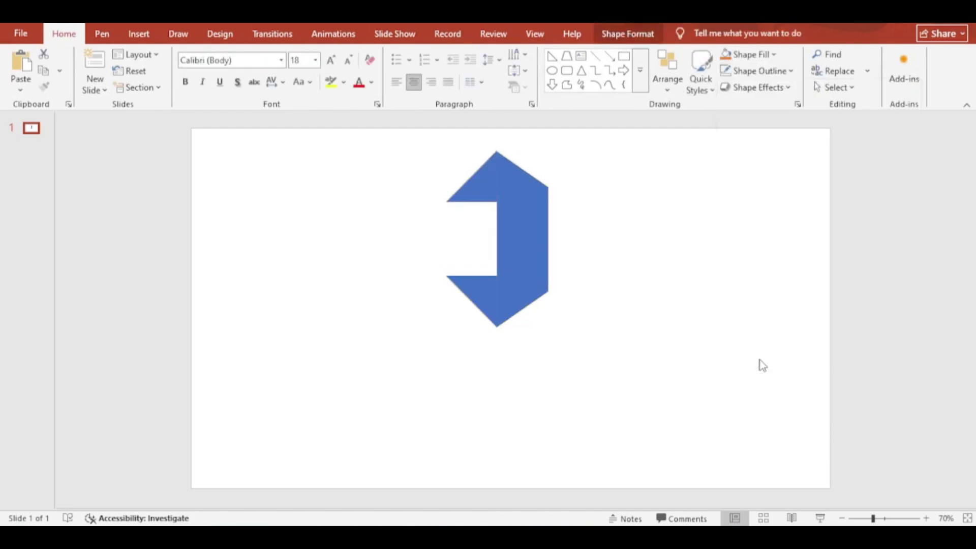
pyautogui.click(684, 348)
# - Shrink the bottom-left and top-left triangles slightly so they match
pyautogui.click(514, 189)
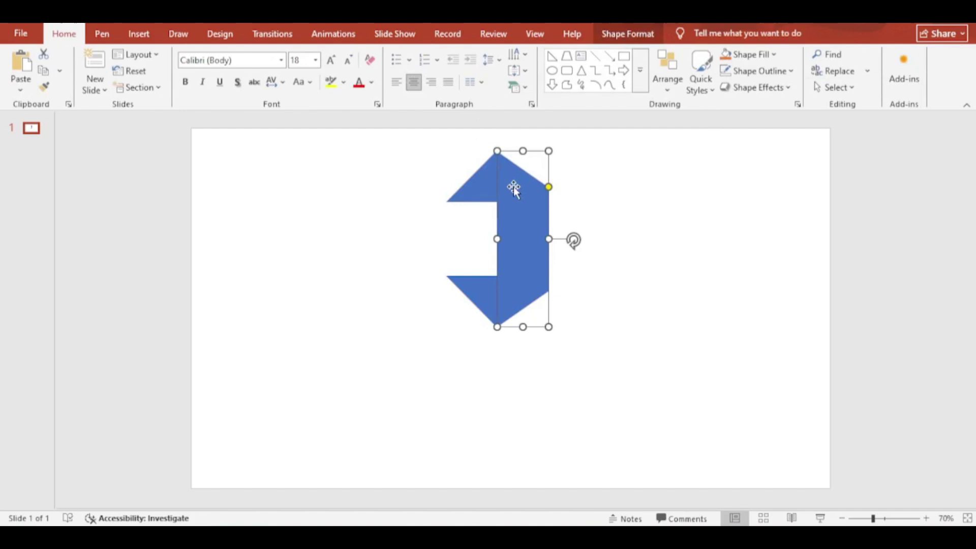
pyautogui.click(670, 285)
pyautogui.click(476, 290)
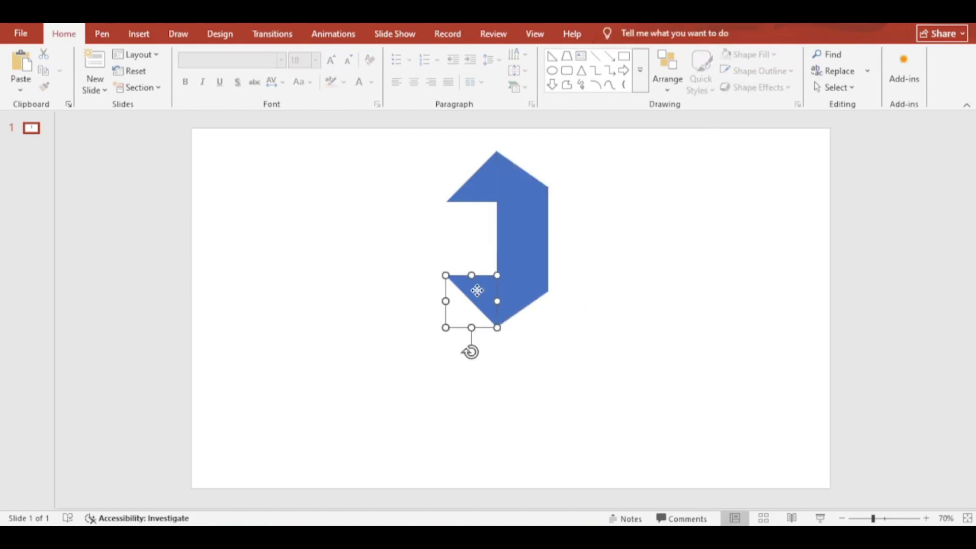
pyautogui.moveTo(446, 276); pyautogui.dragTo(459, 287)
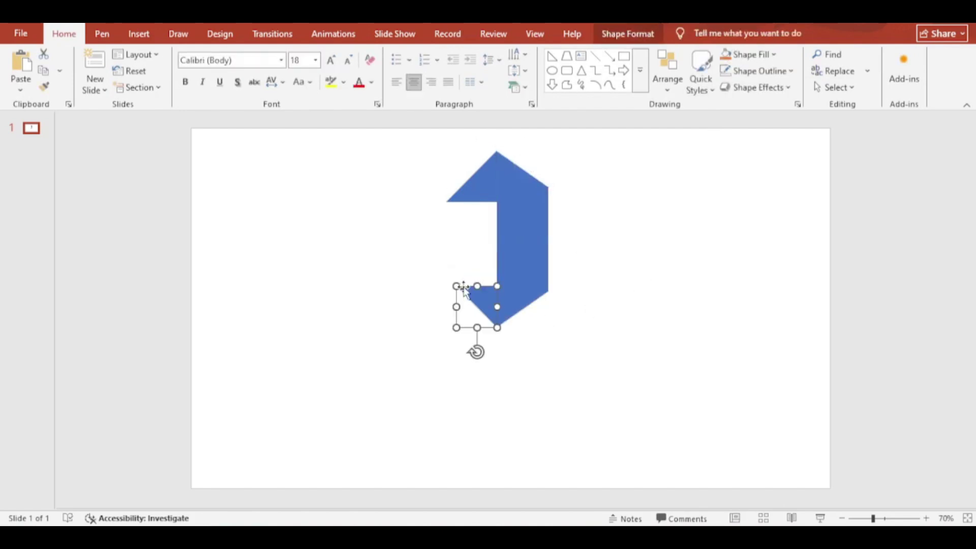
pyautogui.click(465, 195)
pyautogui.moveTo(447, 202); pyautogui.dragTo(457, 192)
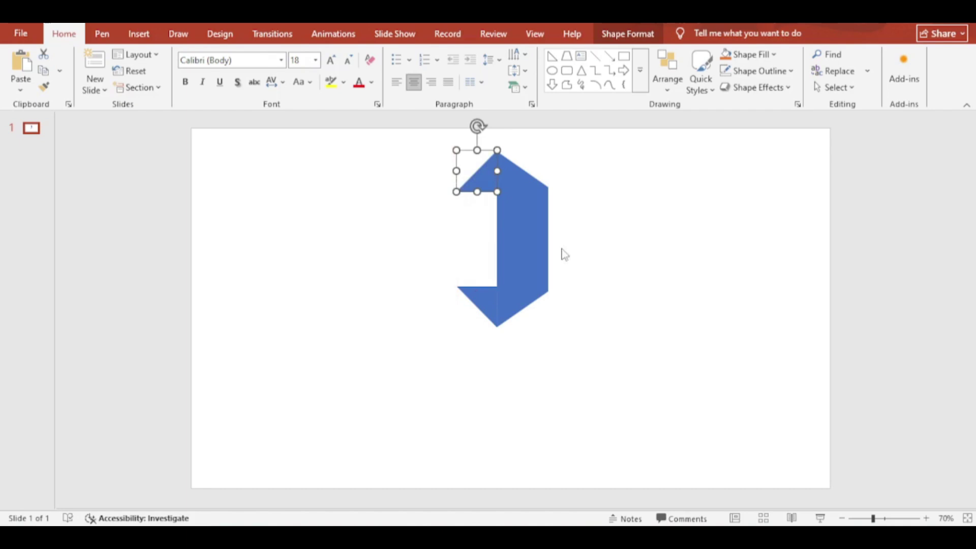
pyautogui.click(679, 279)
# - Give the band a green gradient fill through Format Shape
pyautogui.click(529, 213)
pyautogui.rightClick(529, 214)
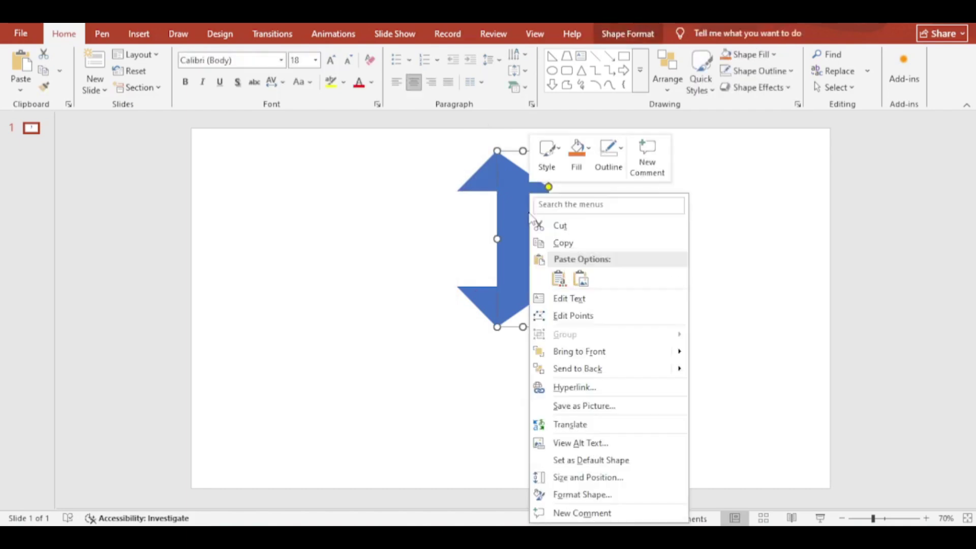
pyautogui.click(588, 491)
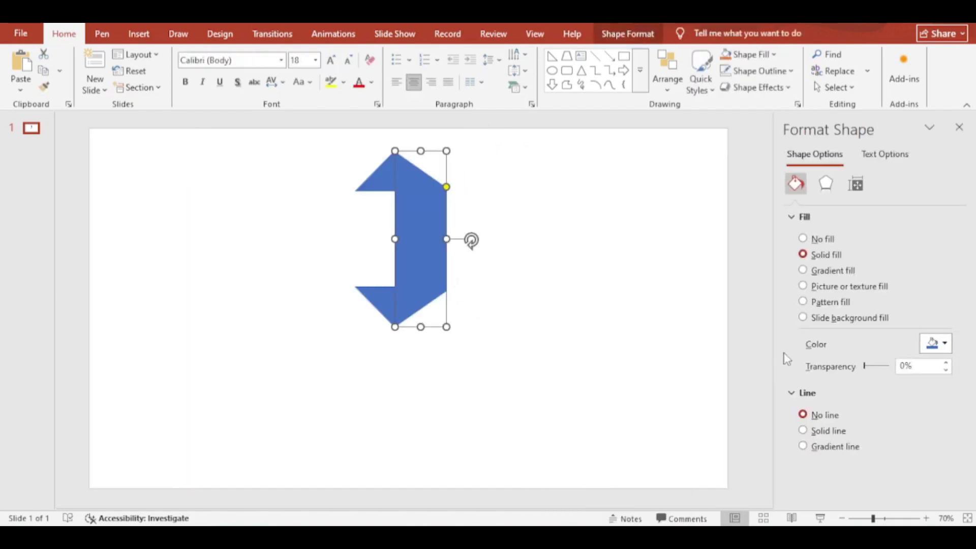
pyautogui.click(834, 271)
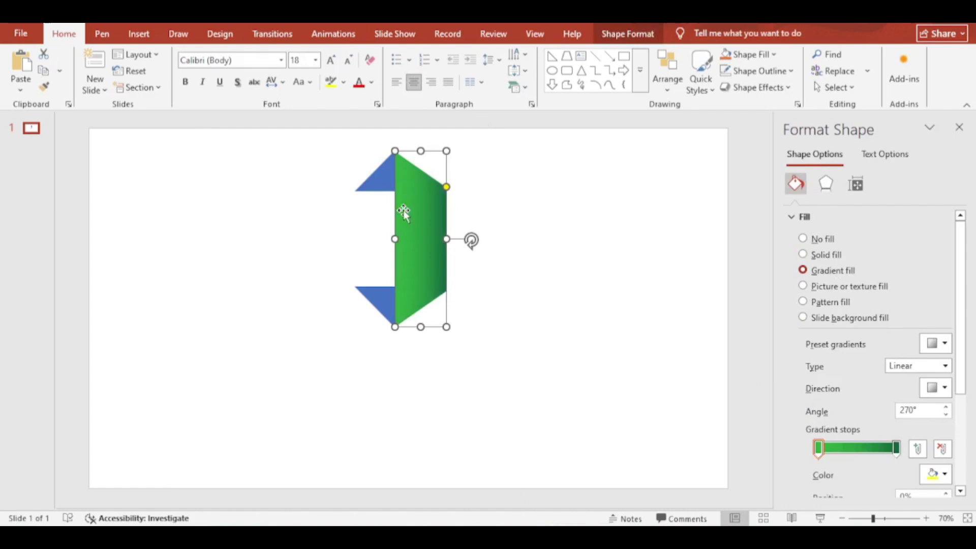
# - Fill the upper and lower triangles with dark green from Recent Colors
pyautogui.click(386, 184)
pyautogui.click(942, 349)
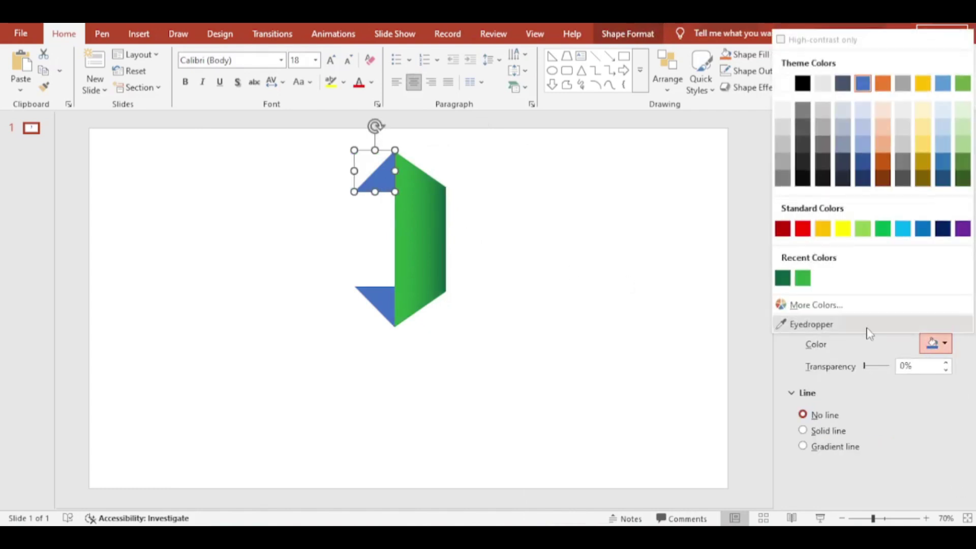
pyautogui.click(782, 276)
pyautogui.click(382, 303)
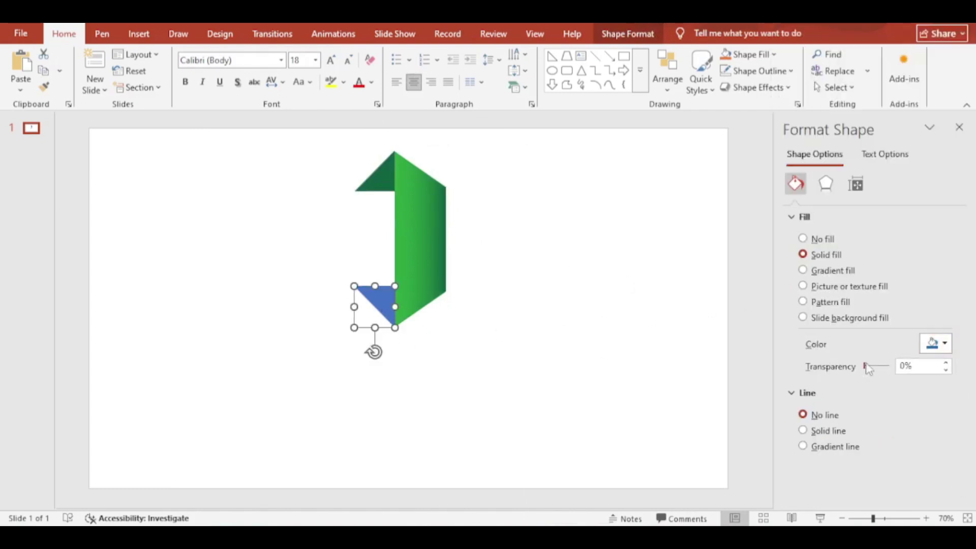
pyautogui.click(938, 343)
pyautogui.click(782, 278)
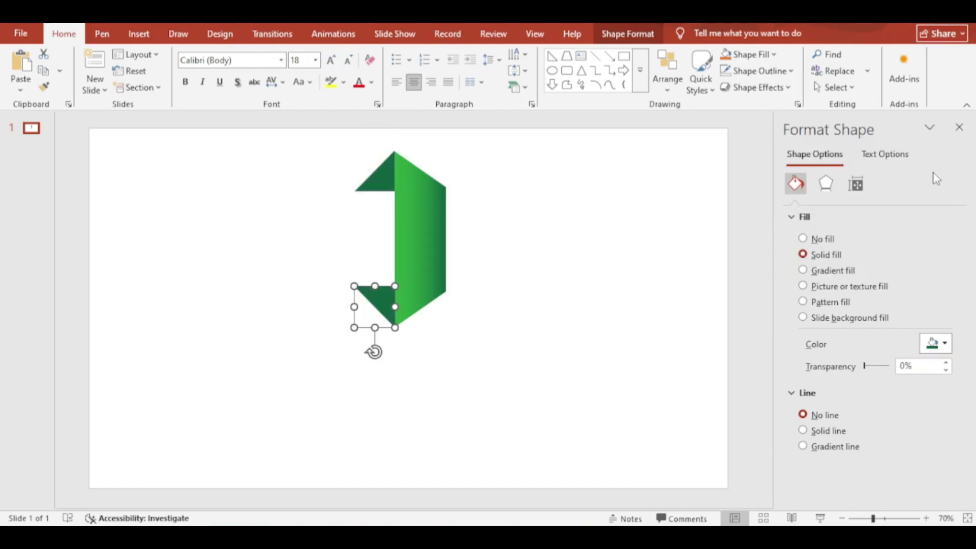
pyautogui.click(960, 127)
pyautogui.click(759, 242)
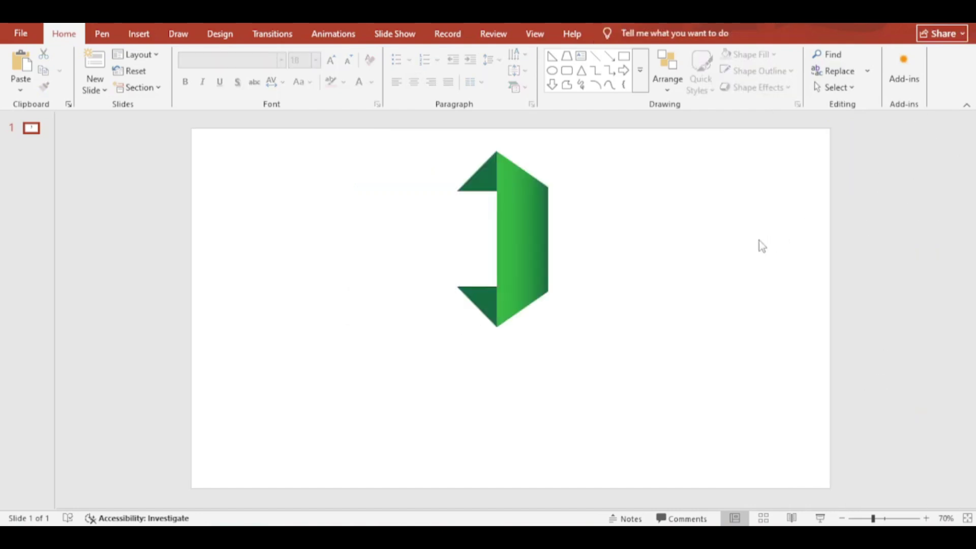
# - Draw a new trapezoid and rotate it 90° clockwise
pyautogui.click(640, 90)
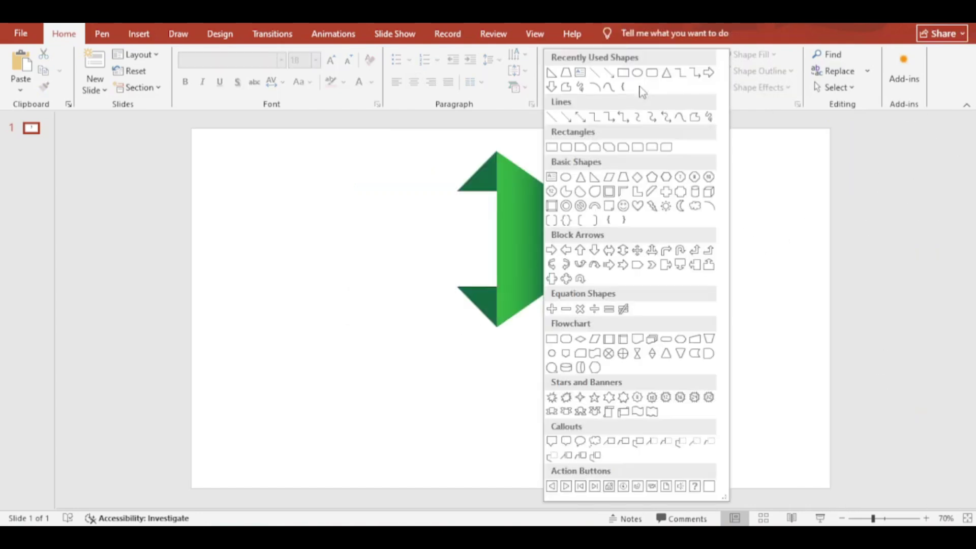
pyautogui.click(624, 177)
pyautogui.moveTo(344, 221); pyautogui.dragTo(505, 423)
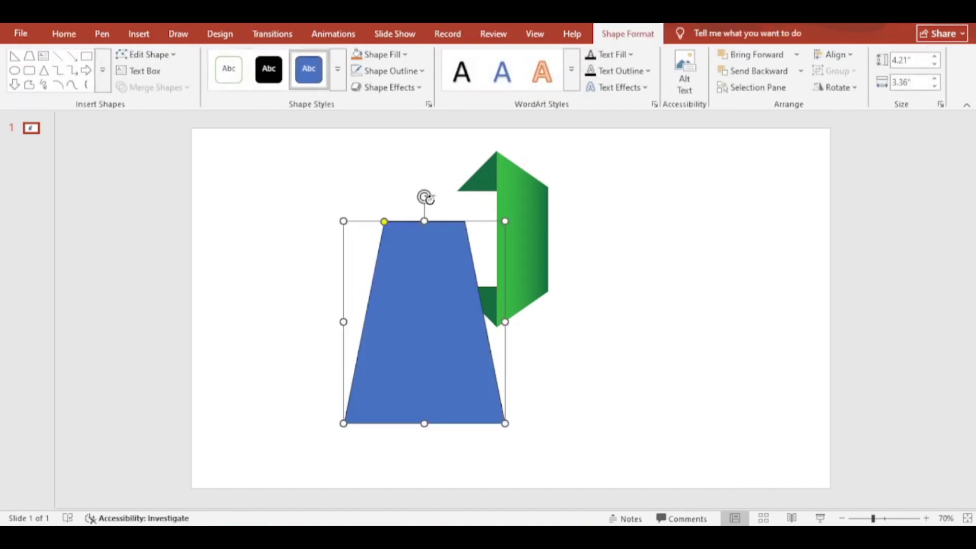
pyautogui.moveTo(424, 196)
pyautogui.mouseDown()
pyautogui.moveTo(464, 239)
pyautogui.moveTo(496, 325)
pyautogui.moveTo(489, 329)
pyautogui.moveTo(451, 282)
pyautogui.moveTo(453, 238)
pyautogui.moveTo(441, 241)
pyautogui.mouseUp()
# - Send the trapezoid and both dark-green triangles behind the green band
pyautogui.rightClick(435, 226)
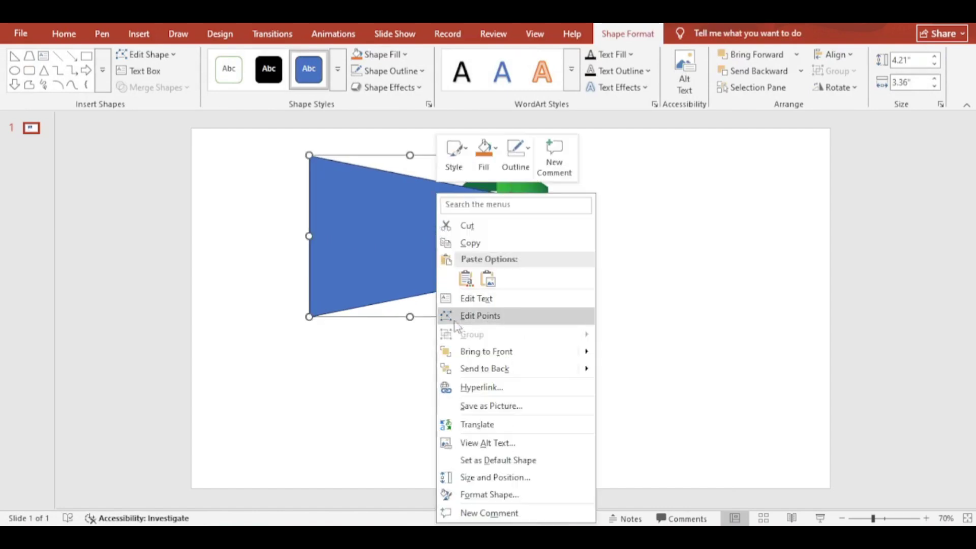
pyautogui.click(471, 369)
pyautogui.click(479, 183)
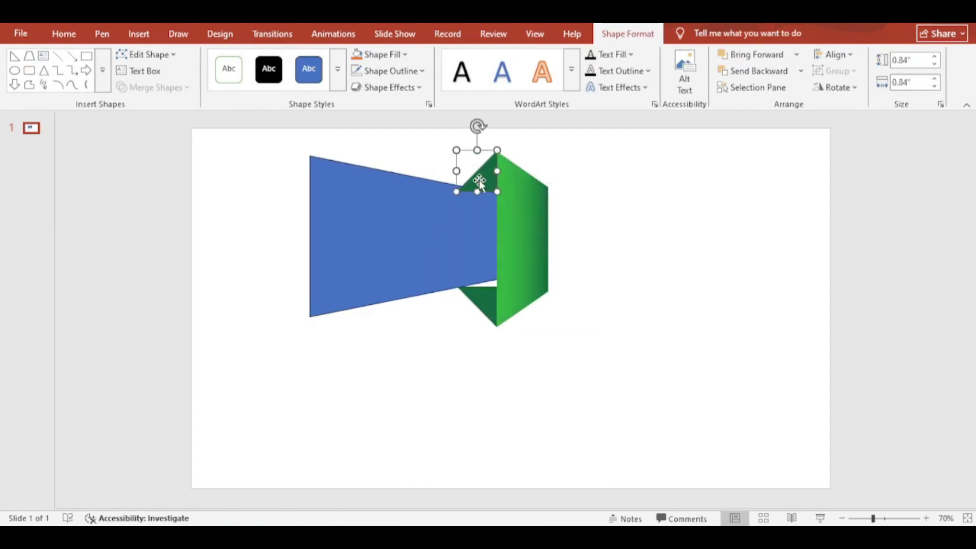
pyautogui.keyDown('shift'); pyautogui.click(481, 297); pyautogui.keyUp('shift')
pyautogui.rightClick(481, 304)
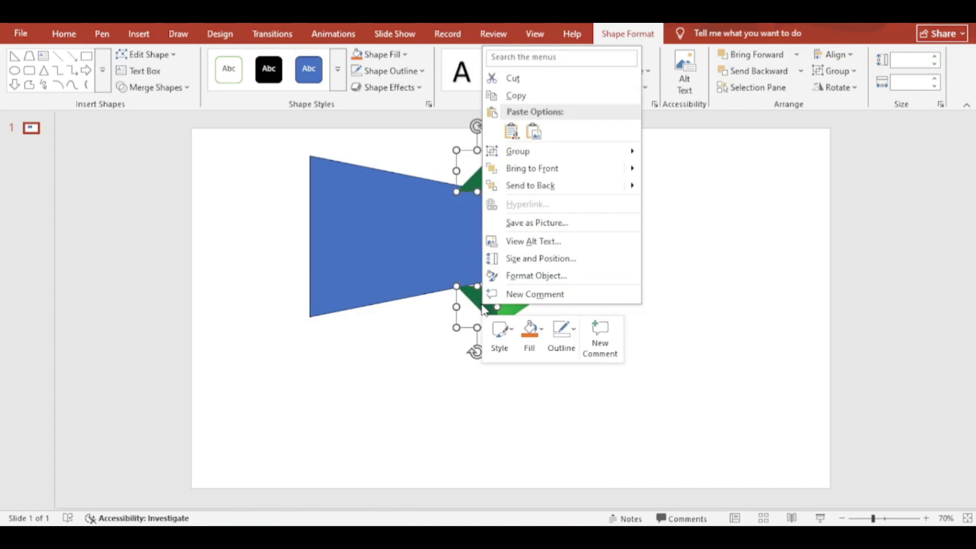
pyautogui.click(540, 185)
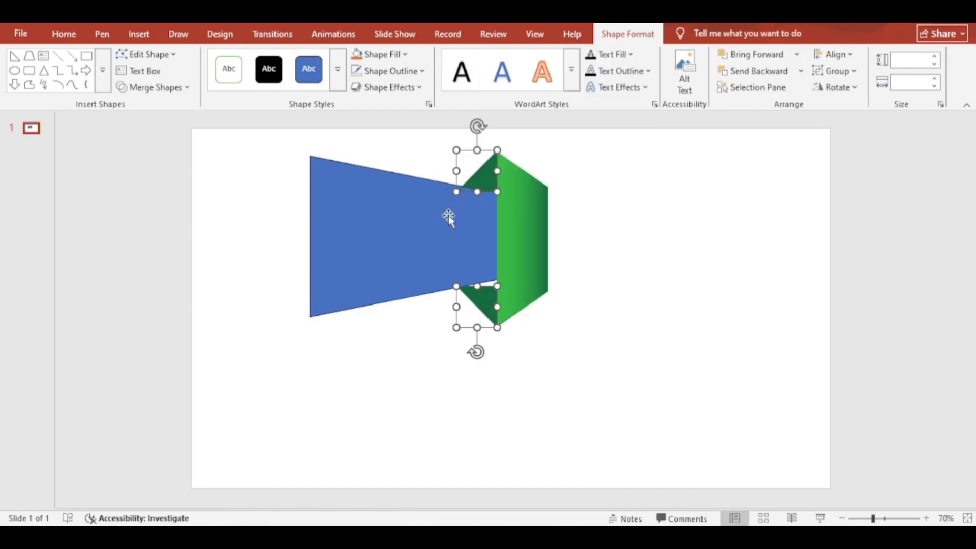
# - Move and stretch the trapezoid to 4.21" × 3.67", matching the tab's height
pyautogui.moveTo(399, 227); pyautogui.dragTo(399, 237)
pyautogui.moveTo(410, 166); pyautogui.dragTo(410, 151)
pyautogui.moveTo(409, 234); pyautogui.dragTo(406, 235)
# - Fill the wide trapezoid with white and remove its outline
pyautogui.rightClick(400, 218)
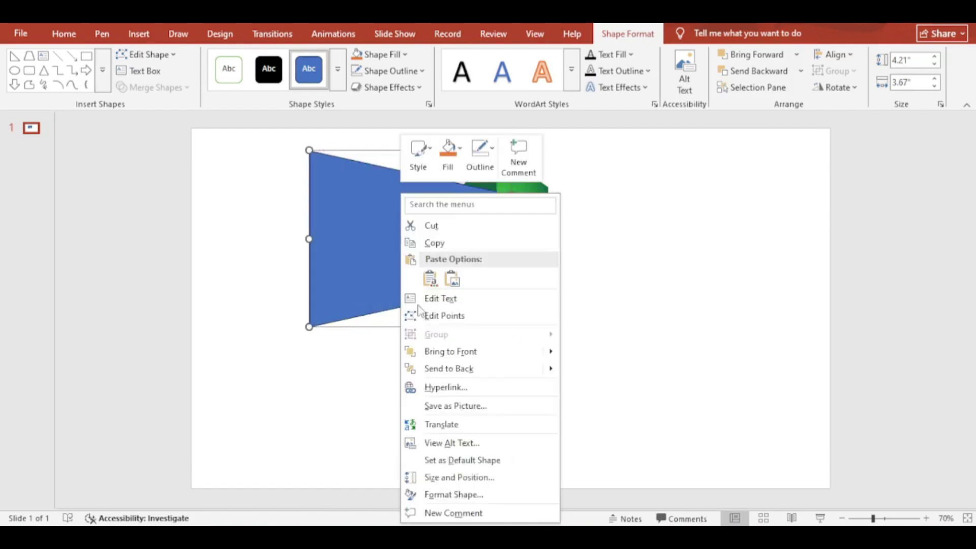
pyautogui.click(453, 495)
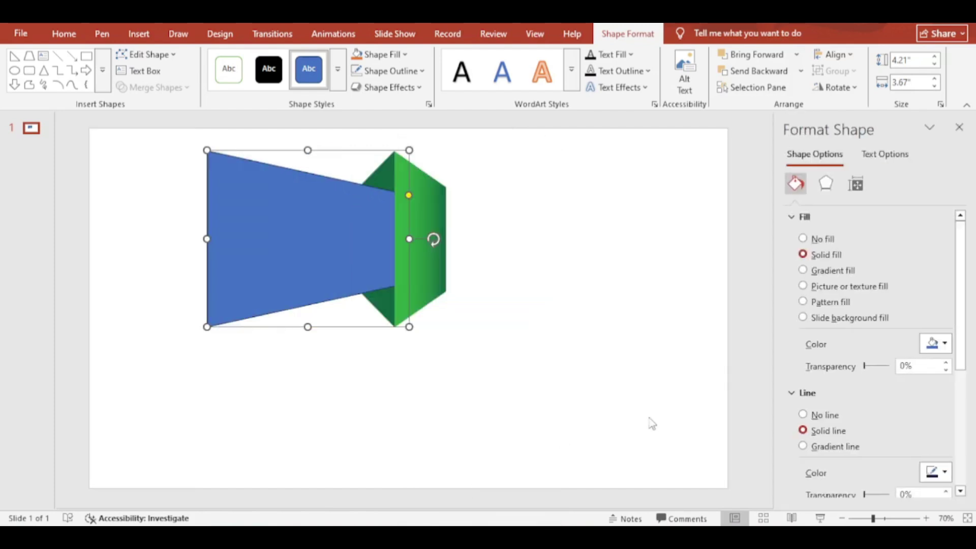
pyautogui.click(936, 344)
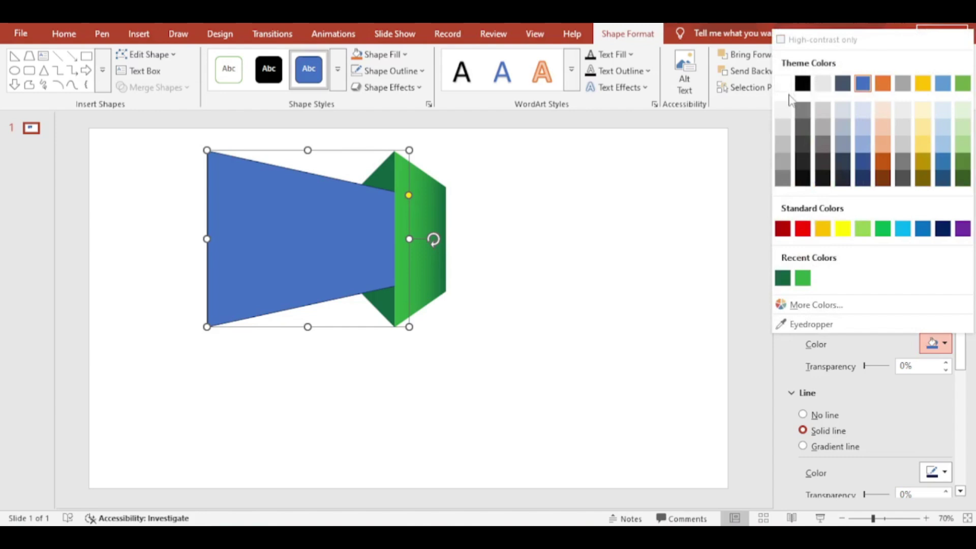
pyautogui.click(786, 84)
pyautogui.click(819, 420)
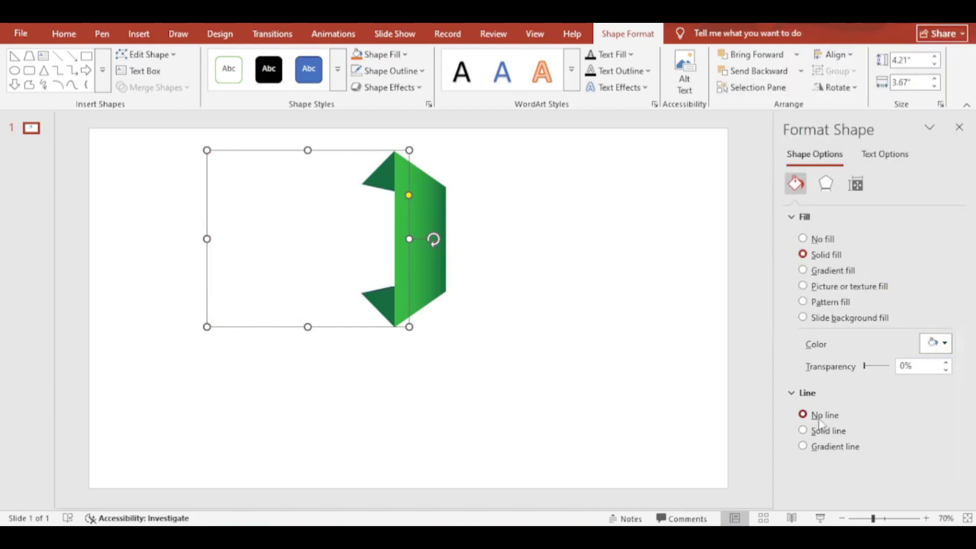
# - Apply an Outer Offset: Center shadow with about 107% size and 9 pt distance
pyautogui.click(826, 184)
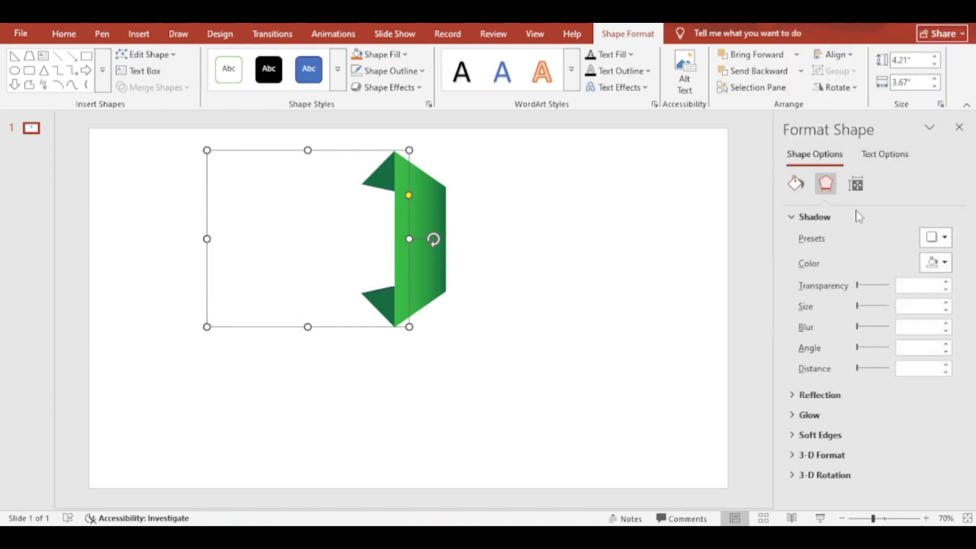
pyautogui.click(944, 237)
pyautogui.click(903, 381)
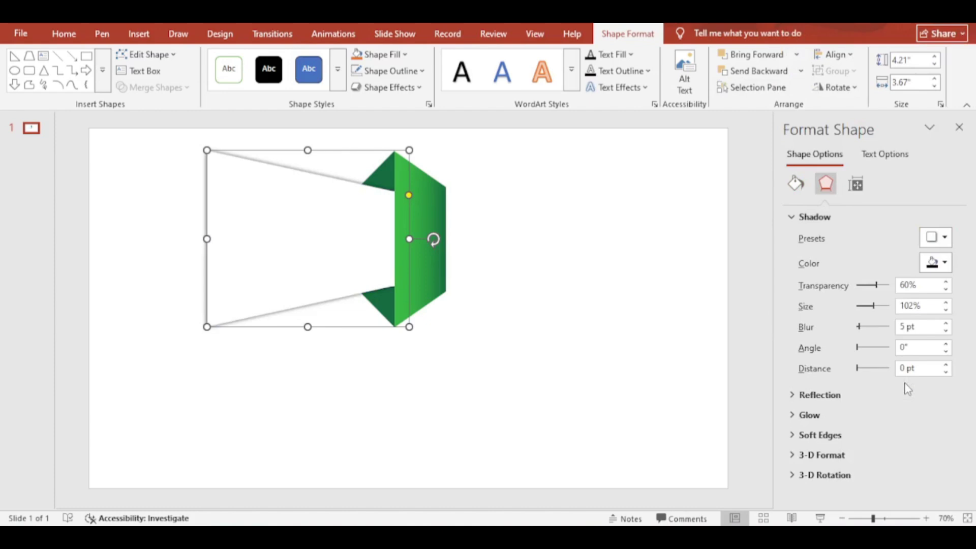
pyautogui.click(945, 303)
pyautogui.click(945, 303)
pyautogui.click(945, 302)
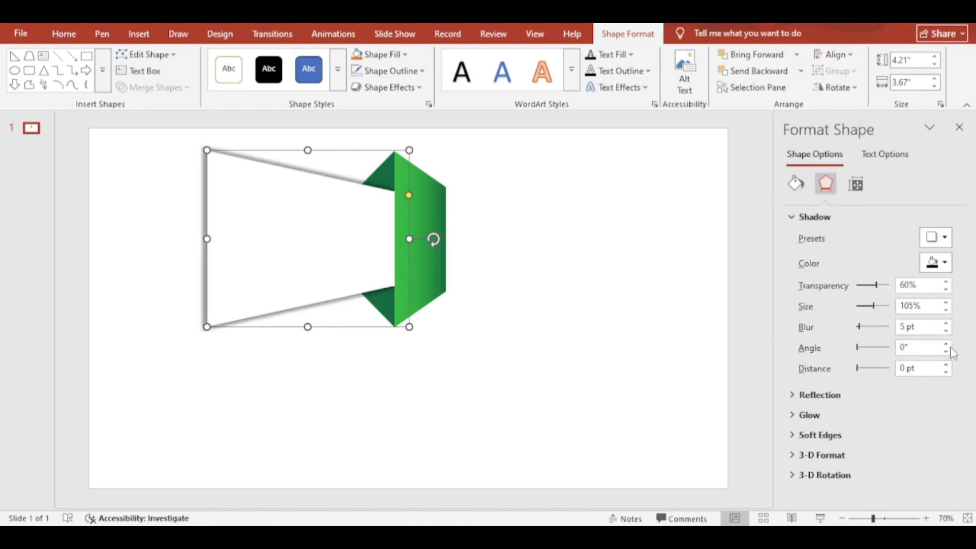
pyautogui.click(946, 364)
pyautogui.click(946, 365)
pyautogui.click(947, 365)
pyautogui.click(946, 364)
pyautogui.click(947, 365)
pyautogui.click(947, 365)
pyautogui.click(947, 365)
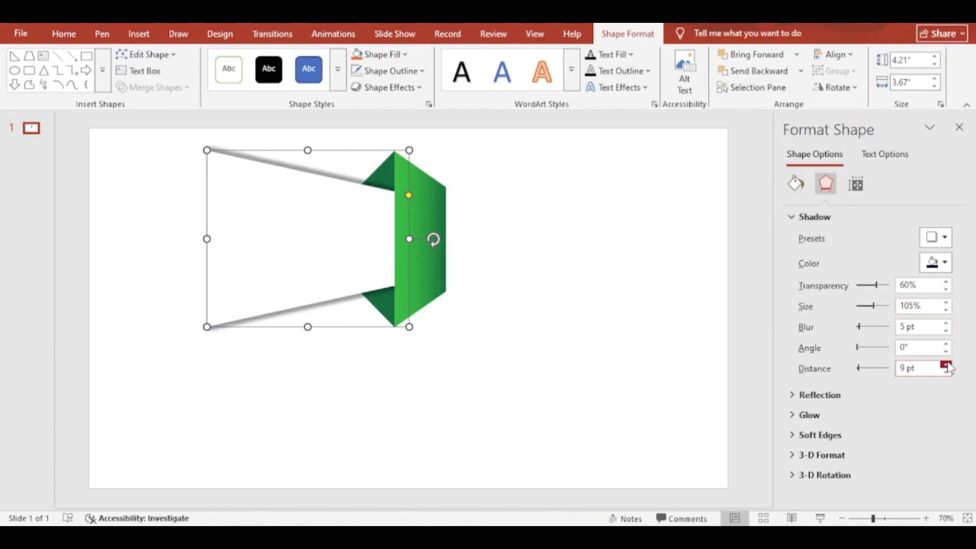
pyautogui.click(946, 303)
pyautogui.click(946, 302)
pyautogui.click(945, 303)
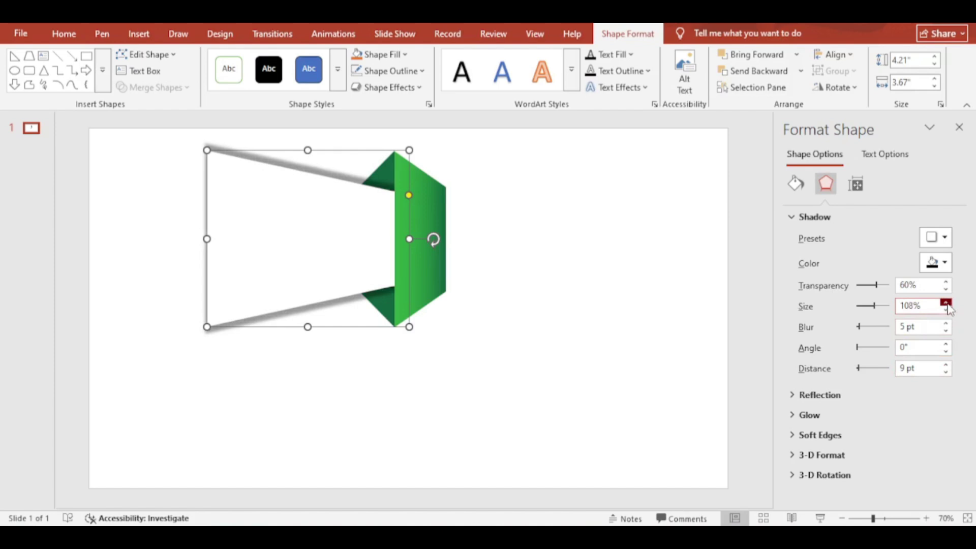
pyautogui.click(946, 310)
pyautogui.click(960, 127)
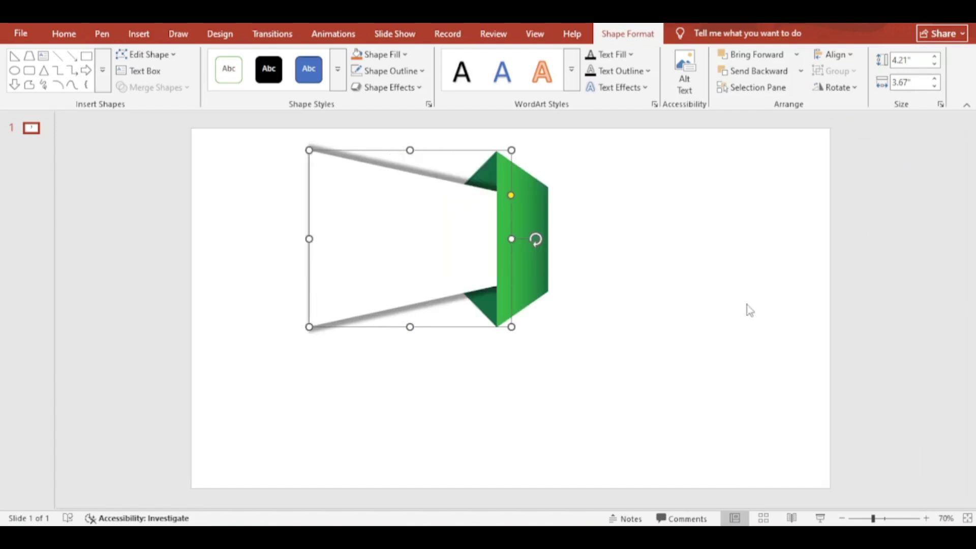
pyautogui.click(748, 309)
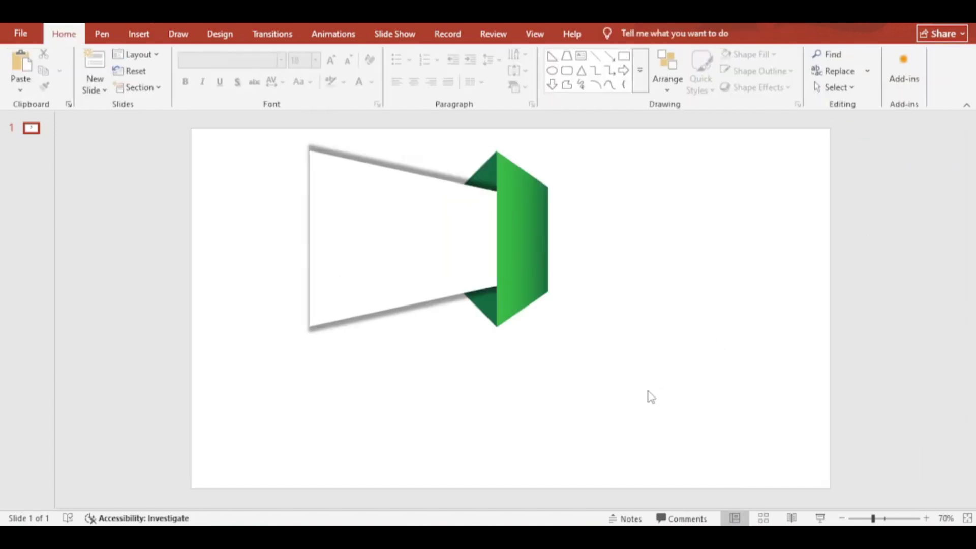
# - Group all the folded-tab shapes, shrink the group, and position it near the slide top
pyautogui.moveTo(650, 395); pyautogui.dragTo(237, 124)
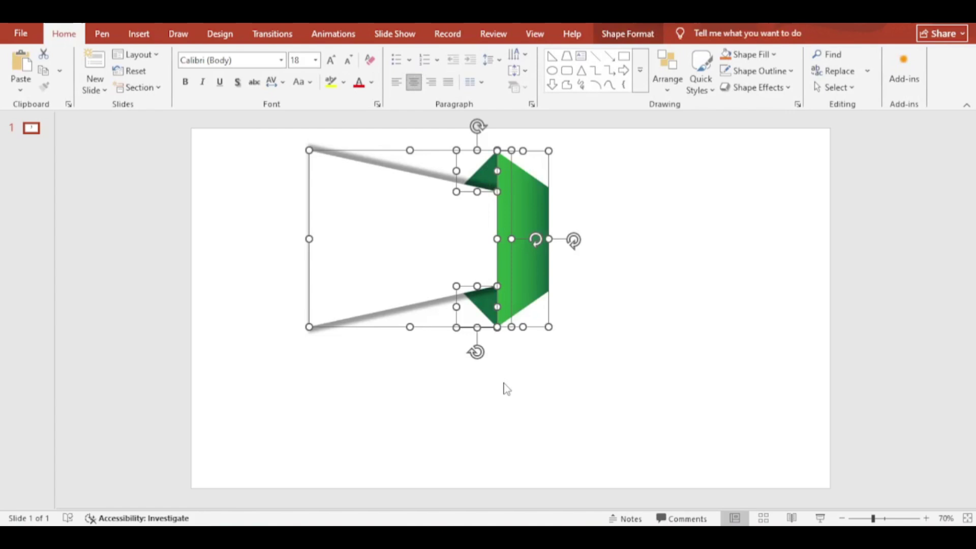
pyautogui.hotkey('ctrl', 'g')
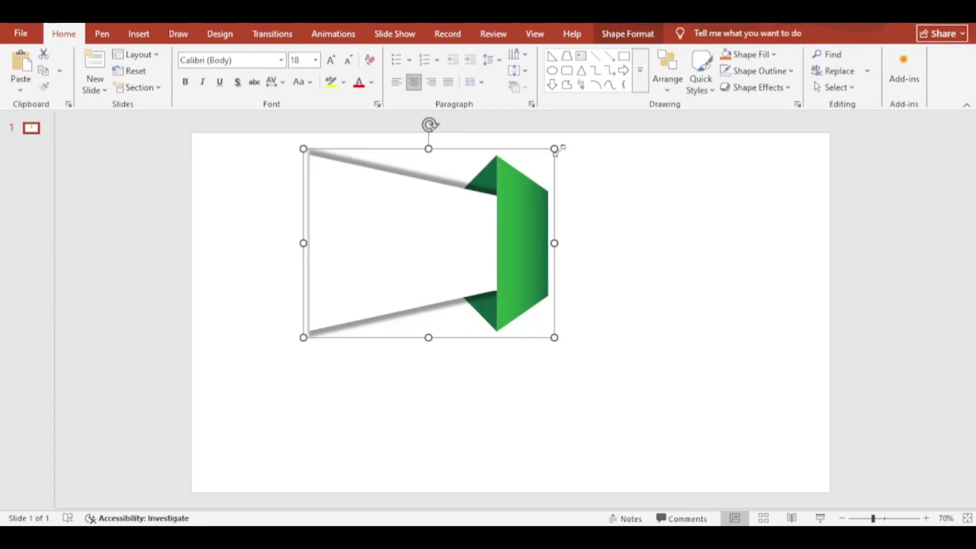
pyautogui.moveTo(554, 149); pyautogui.dragTo(484, 193)
pyautogui.moveTo(480, 226); pyautogui.dragTo(519, 401)
# - Duplicate the grouped tab twice and stack the copies down the slide
pyautogui.hotkey('ctrl', 'd')
pyautogui.press('Down')
pyautogui.press('Down')
pyautogui.press('Down')
pyautogui.press('Down')
pyautogui.press('Down')
pyautogui.press('Down')
pyautogui.press('Down')
pyautogui.press('Down')
pyautogui.press('Down')
pyautogui.press('Down')
pyautogui.press('Down')
pyautogui.press('Down')
pyautogui.press('Down')
pyautogui.press('Down')
pyautogui.press('Down')
pyautogui.press('Down')
pyautogui.press('Down')
pyautogui.press('Down')
pyautogui.press('Down')
pyautogui.press('Down')
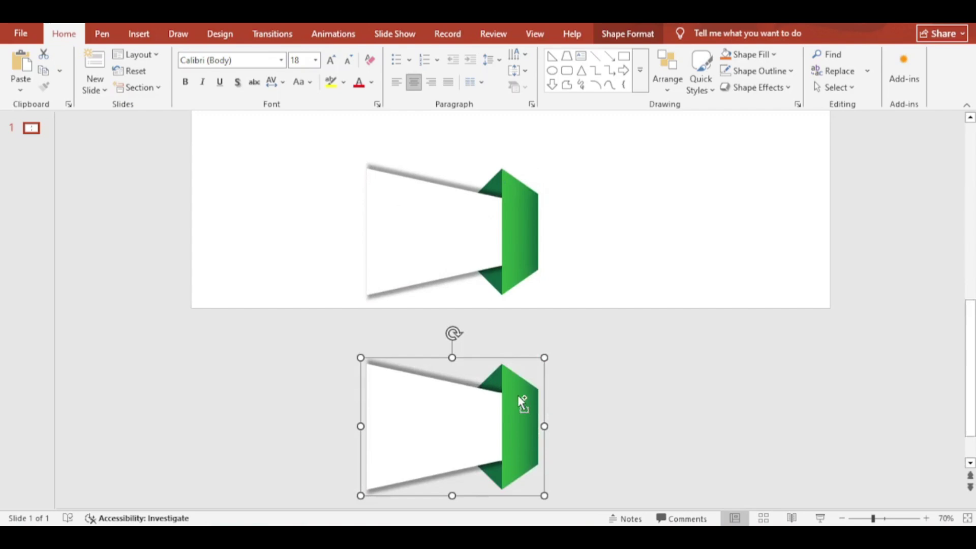
pyautogui.hotkey('ctrl', 'd')
pyautogui.moveTo(602, 339); pyautogui.dragTo(612, 284)
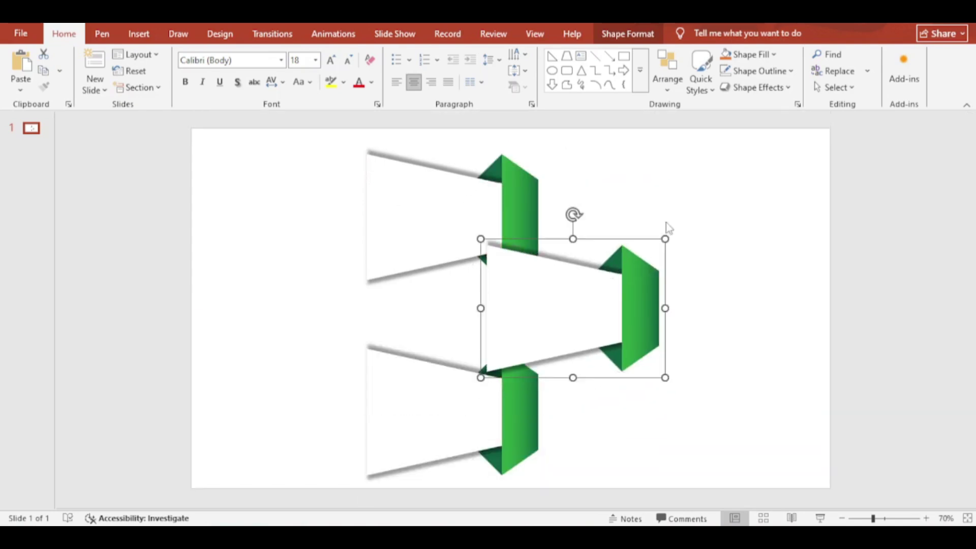
# - Flip the middle copy horizontally so it extends right, then select its white trapezoid
pyautogui.click(668, 71)
pyautogui.moveTo(712, 301)
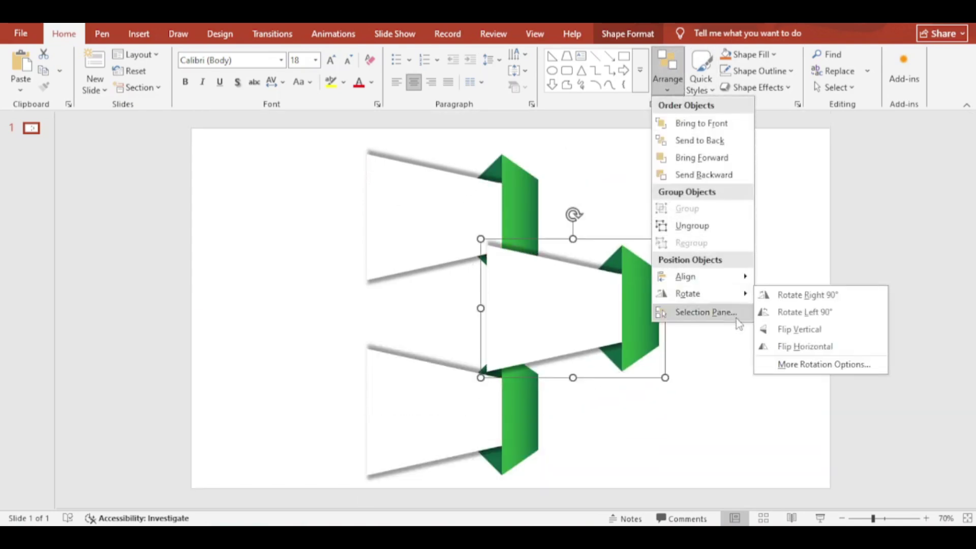
pyautogui.click(793, 346)
pyautogui.moveTo(508, 307); pyautogui.dragTo(532, 307)
pyautogui.moveTo(500, 210); pyautogui.dragTo(510, 193)
pyautogui.scroll(1, 529, 305)
pyautogui.scroll(-1, 529, 306)
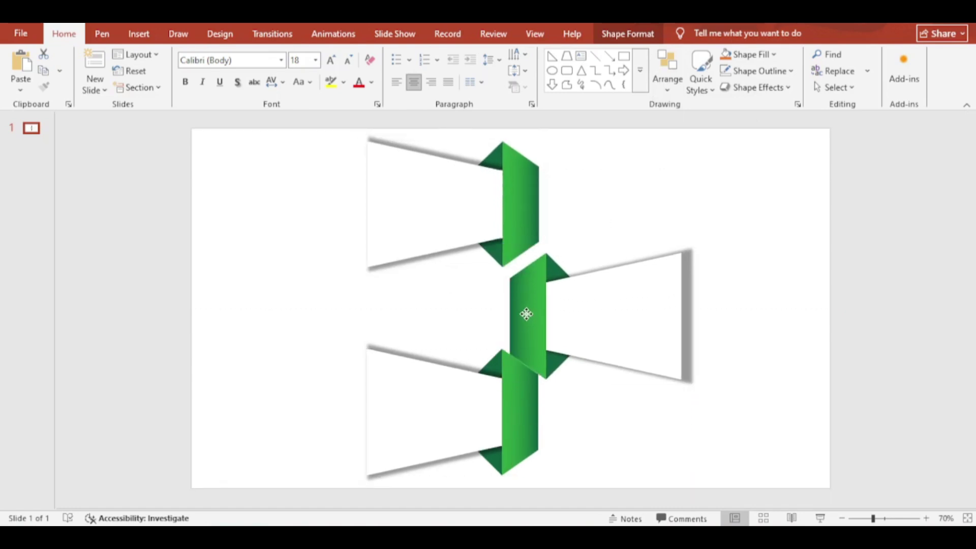
pyautogui.moveTo(529, 305); pyautogui.dragTo(515, 292)
pyautogui.click(560, 398)
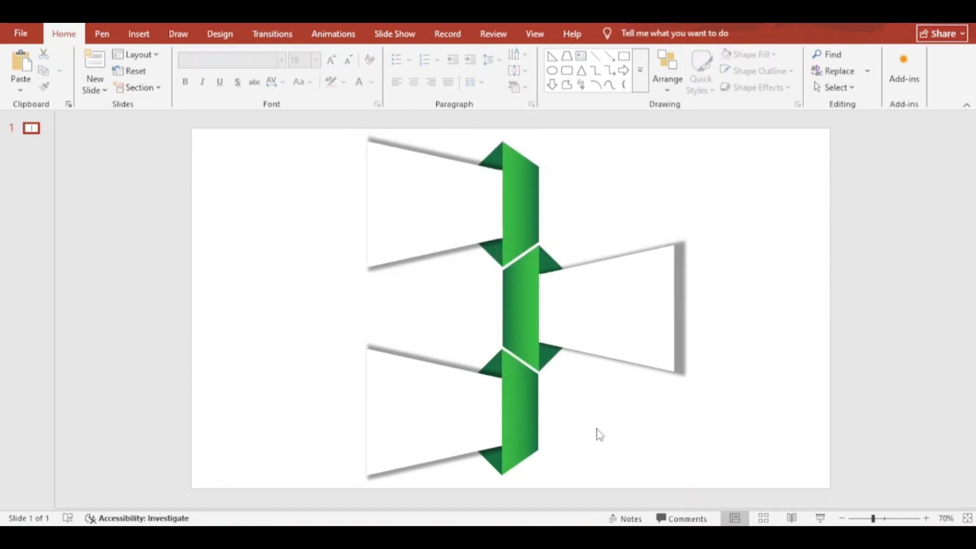
pyautogui.click(656, 281)
pyautogui.click(658, 282)
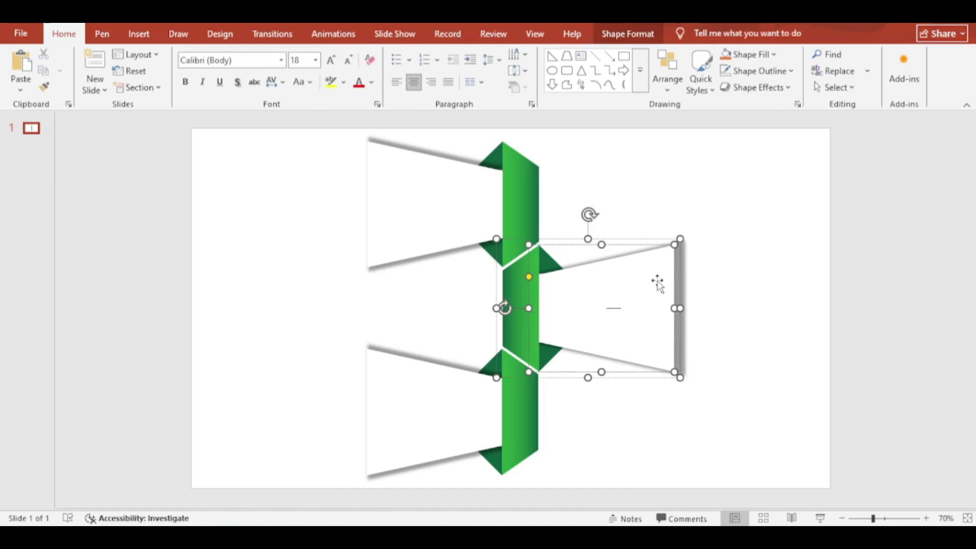
# - Set the middle trapezoid's shadow distance to 0 pt and size to 107%
pyautogui.rightClick(660, 284)
pyautogui.click(708, 495)
pyautogui.click(826, 184)
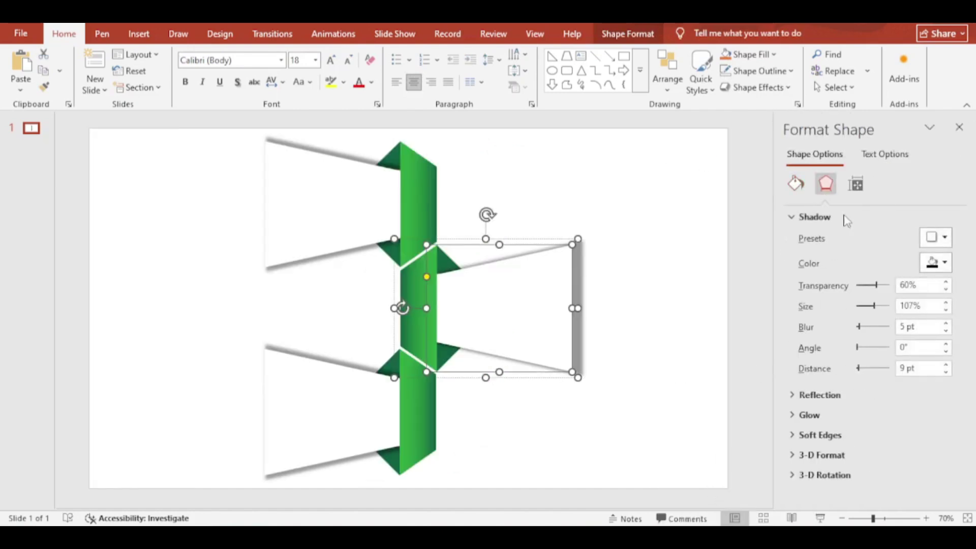
pyautogui.click(947, 311)
pyautogui.click(946, 372)
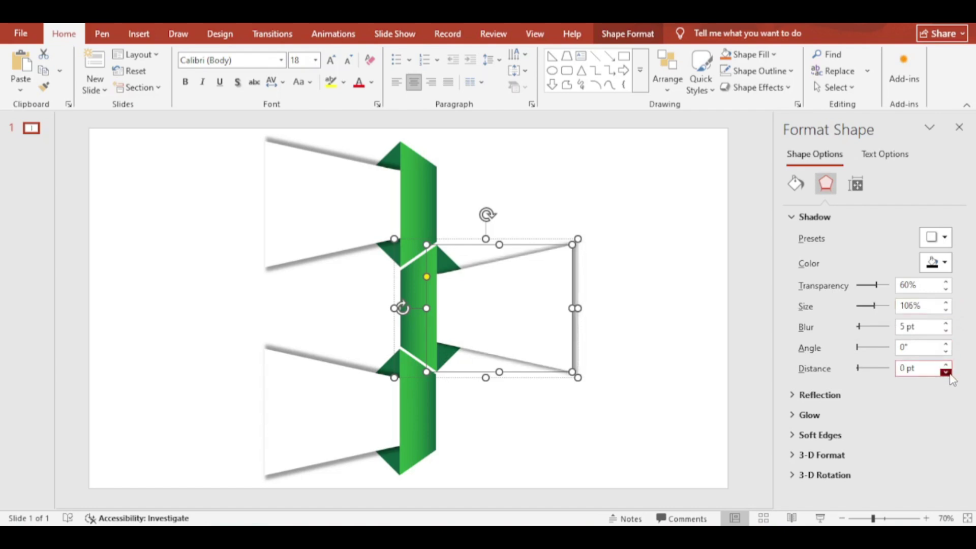
pyautogui.click(946, 302)
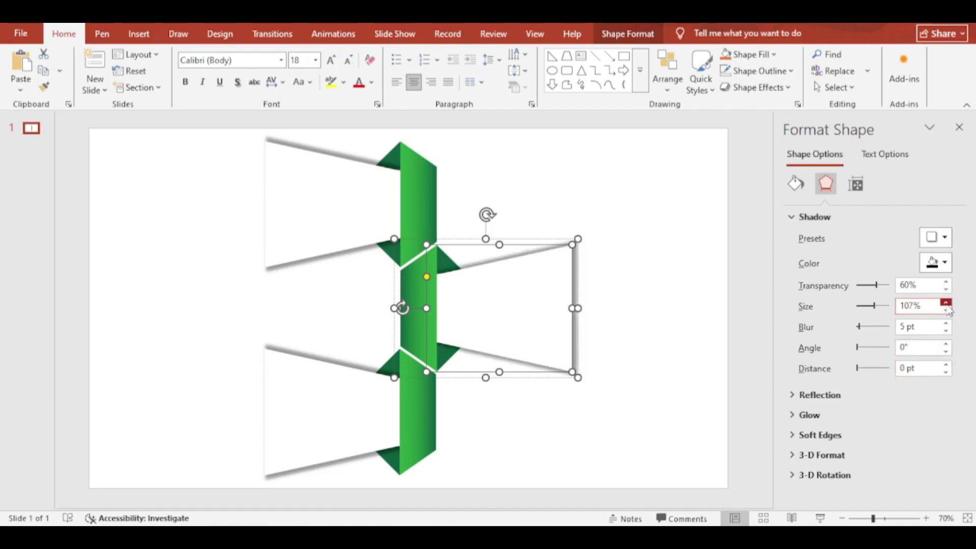
pyautogui.click(959, 127)
pyautogui.click(764, 312)
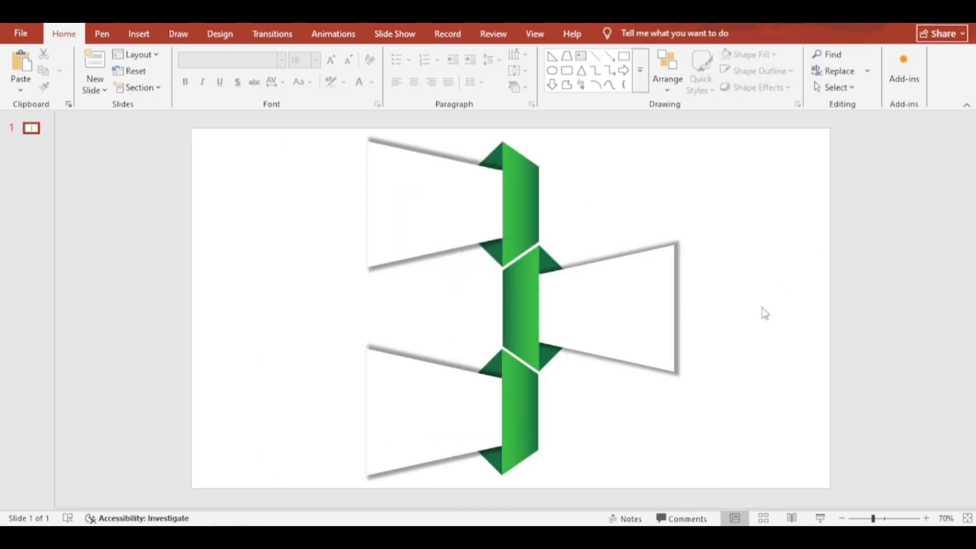
# - Paste the 01–03 numbers, icons and labels, then tilt the ORDER heading with a 3-D preset
pyautogui.hotkey('ctrl', 'v')
pyautogui.click(761, 405)
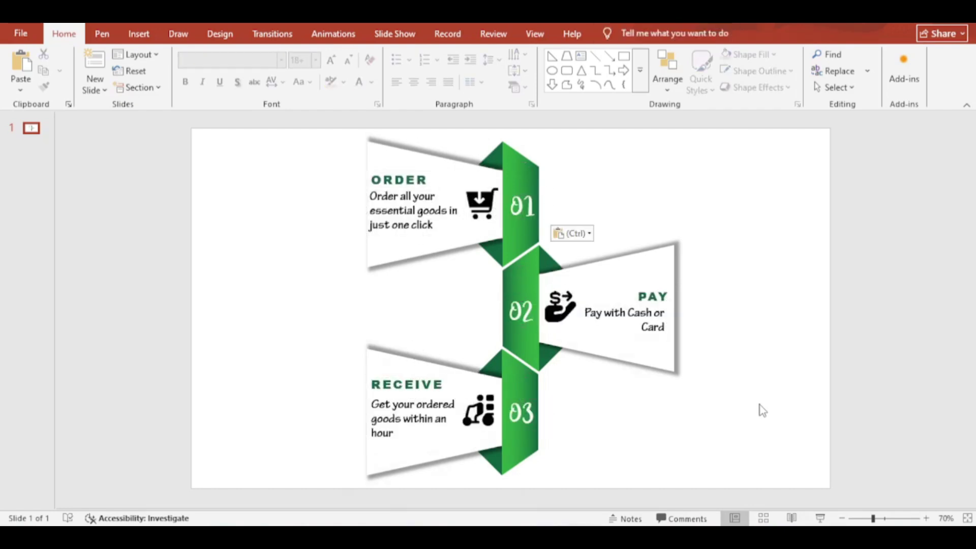
pyautogui.click(435, 187)
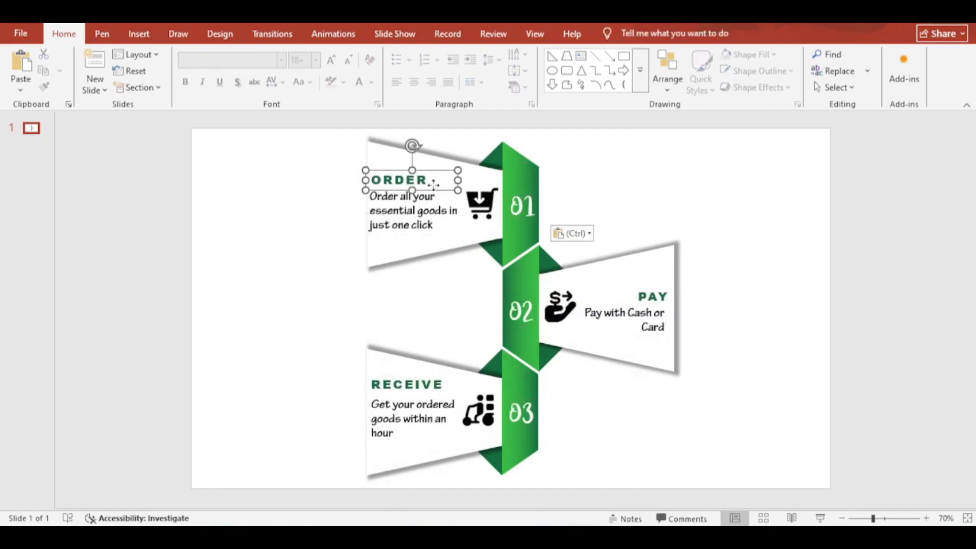
pyautogui.rightClick(452, 173)
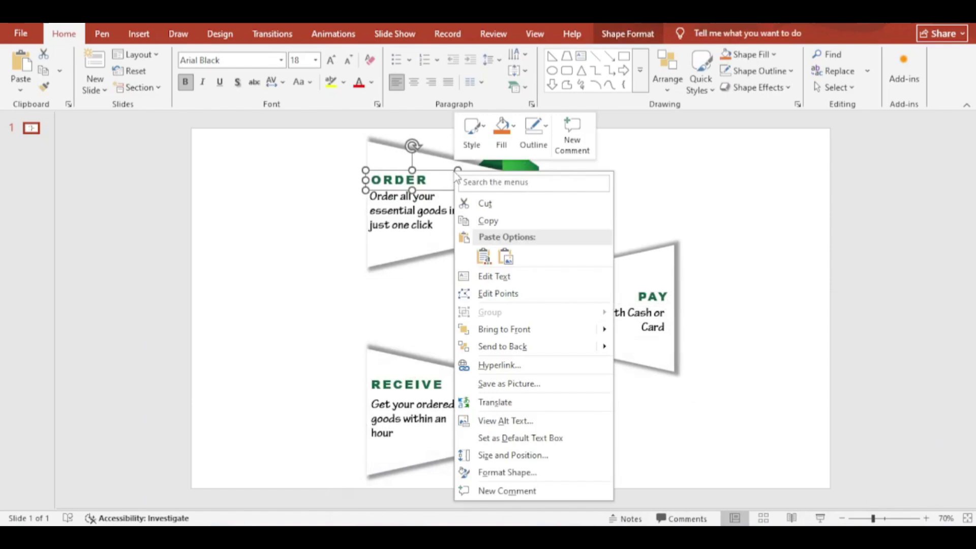
pyautogui.click(513, 473)
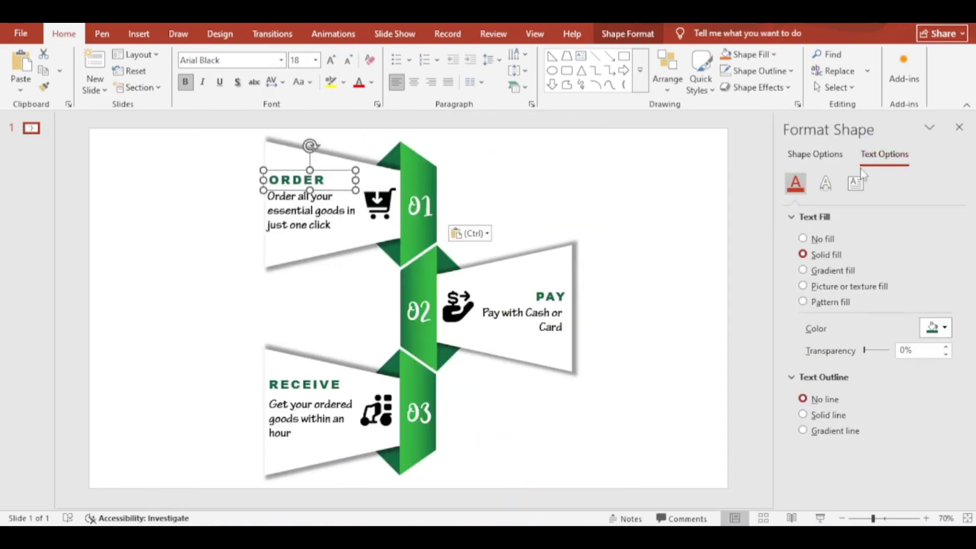
pyautogui.click(825, 184)
pyautogui.click(815, 216)
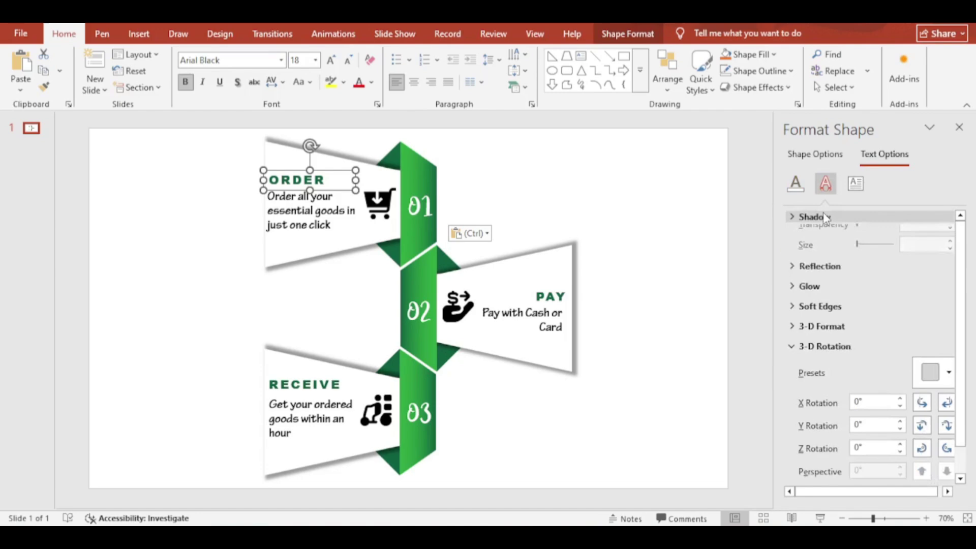
pyautogui.click(922, 344)
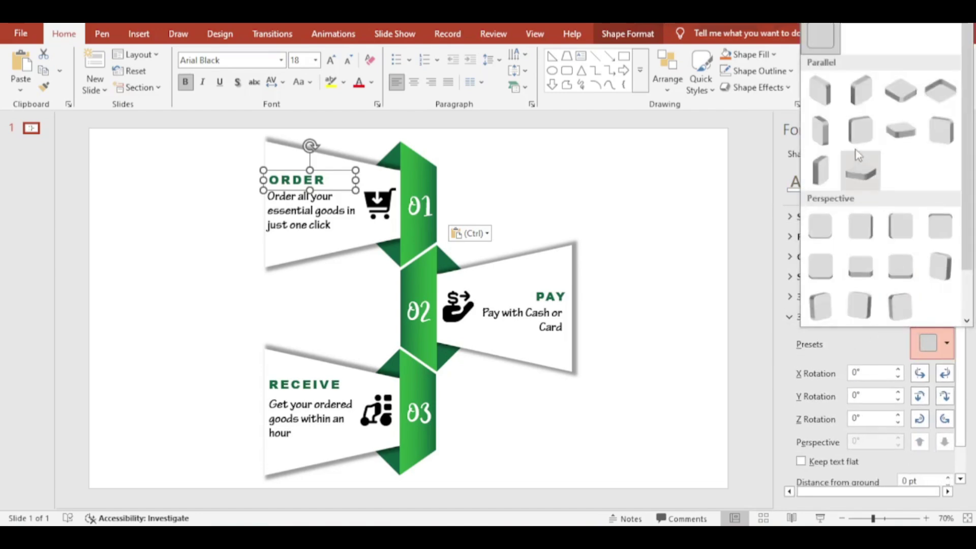
pyautogui.click(858, 133)
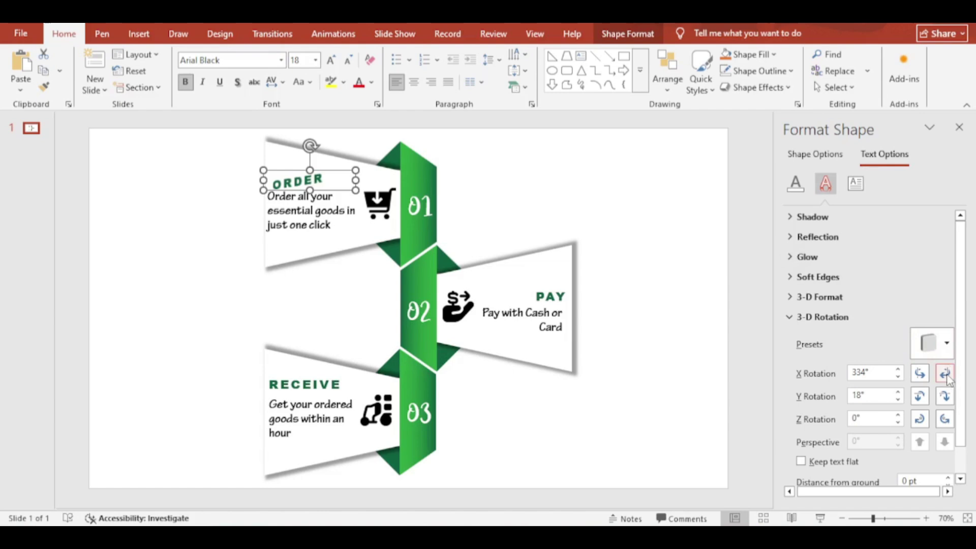
pyautogui.click(945, 397)
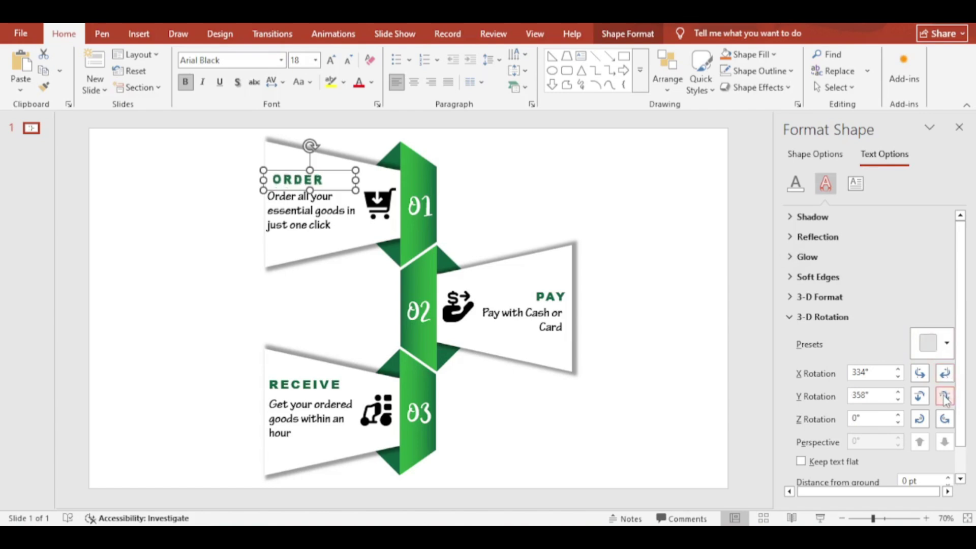
# - Give the ORDER description an Off Axis 3-D tilt with 358° Y rotation
pyautogui.click(337, 227)
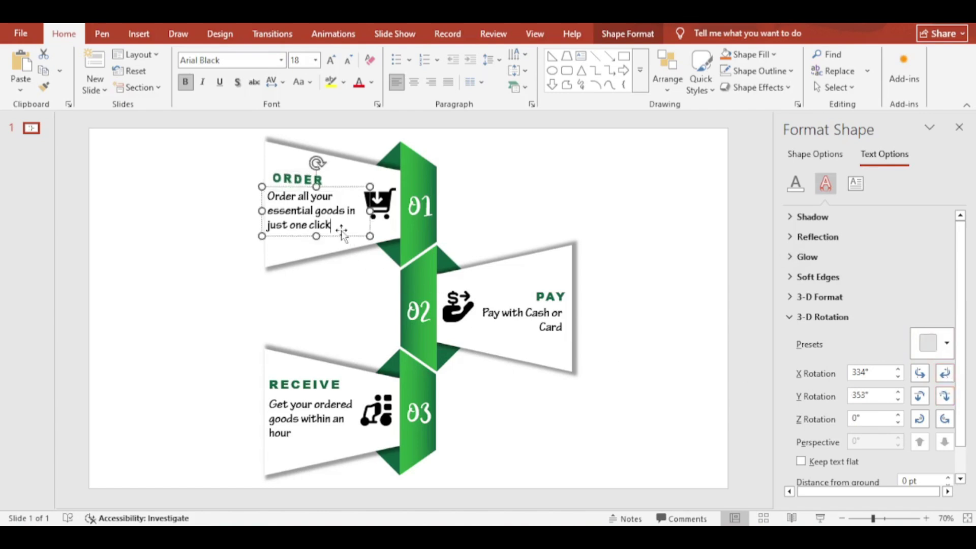
pyautogui.click(934, 344)
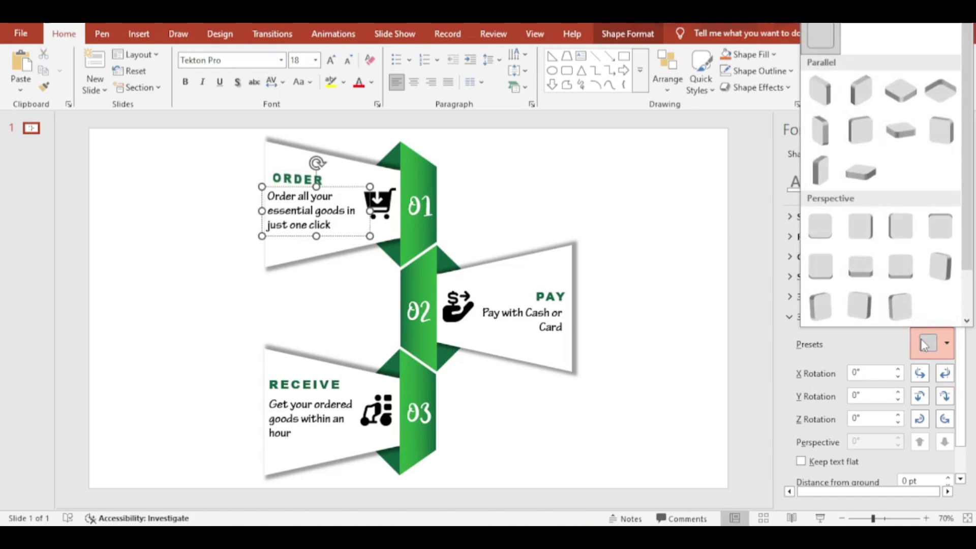
pyautogui.click(859, 138)
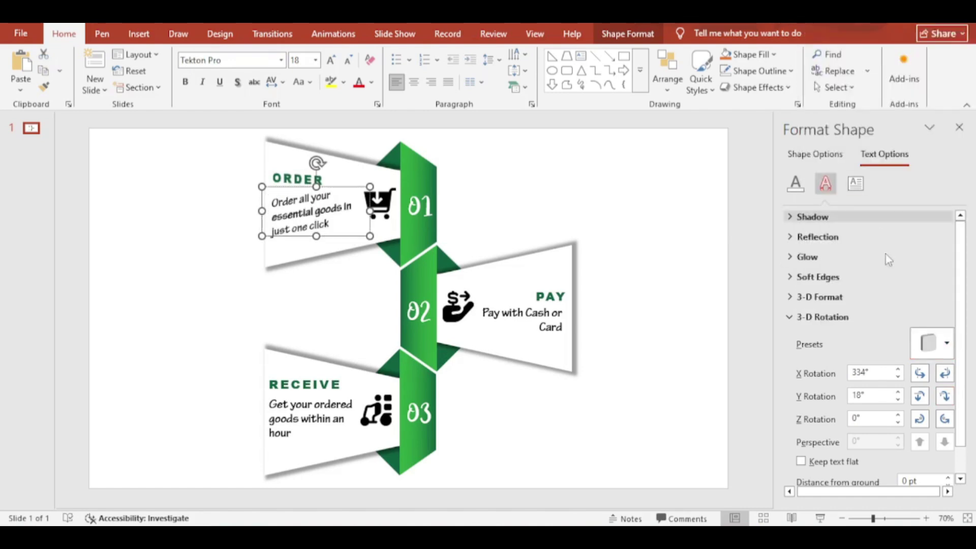
pyautogui.click(944, 396)
pyautogui.click(945, 396)
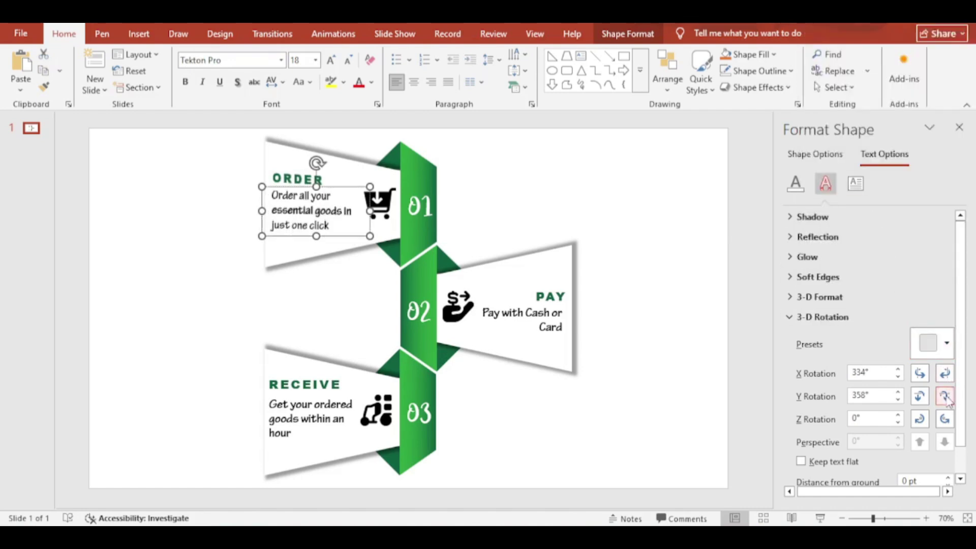
# - Tilt the PAY title with a Parallel 3-D preset and adjust its Y rotation
pyautogui.click(544, 296)
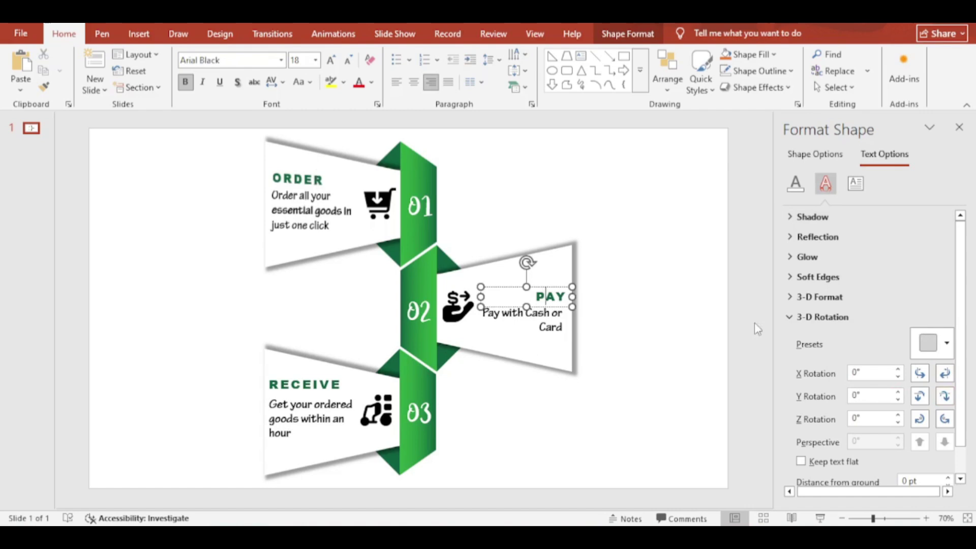
pyautogui.click(924, 341)
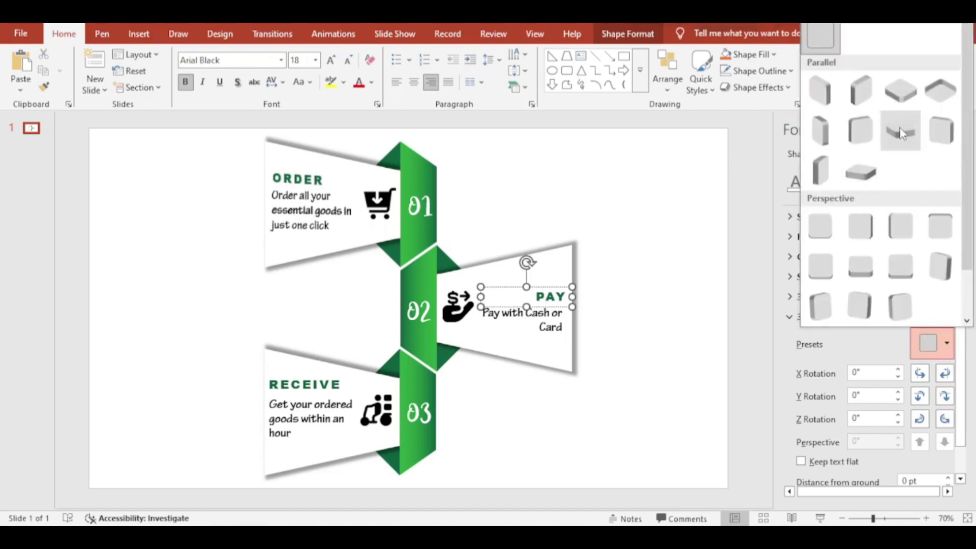
pyautogui.click(938, 132)
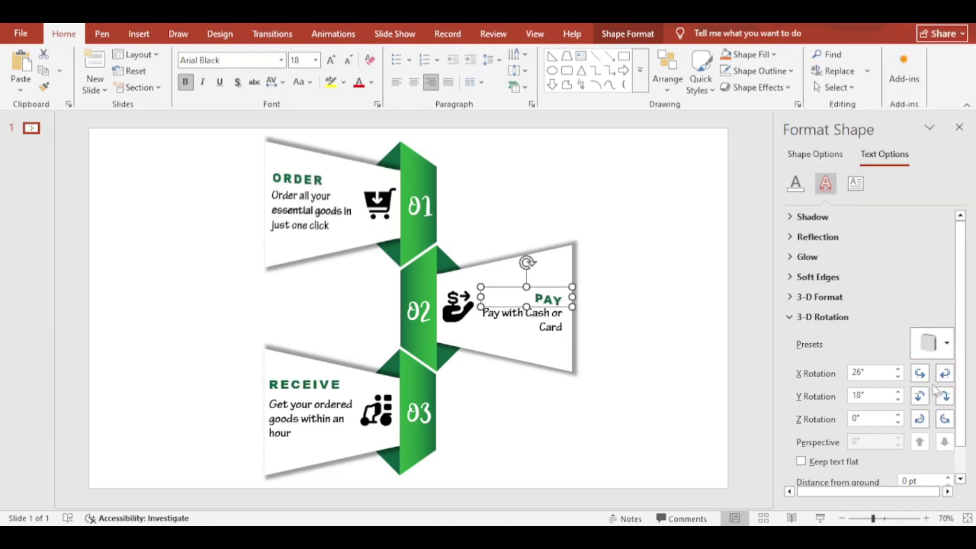
pyautogui.click(921, 397)
pyautogui.click(922, 398)
pyautogui.click(921, 398)
pyautogui.click(921, 398)
pyautogui.click(922, 398)
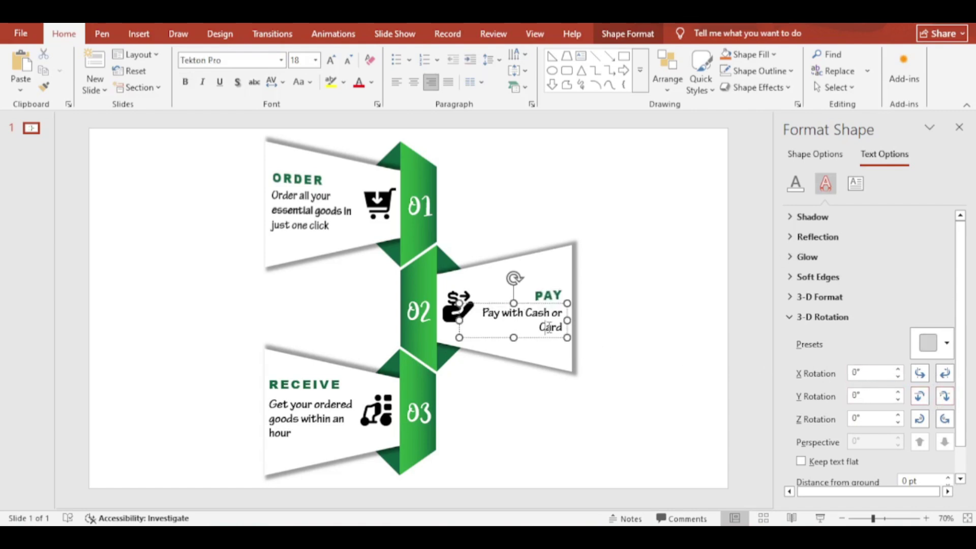
# - Tilt the 'Pay with Cash or Card' description in 3-D and nudge it right
pyautogui.click(933, 342)
pyautogui.click(941, 145)
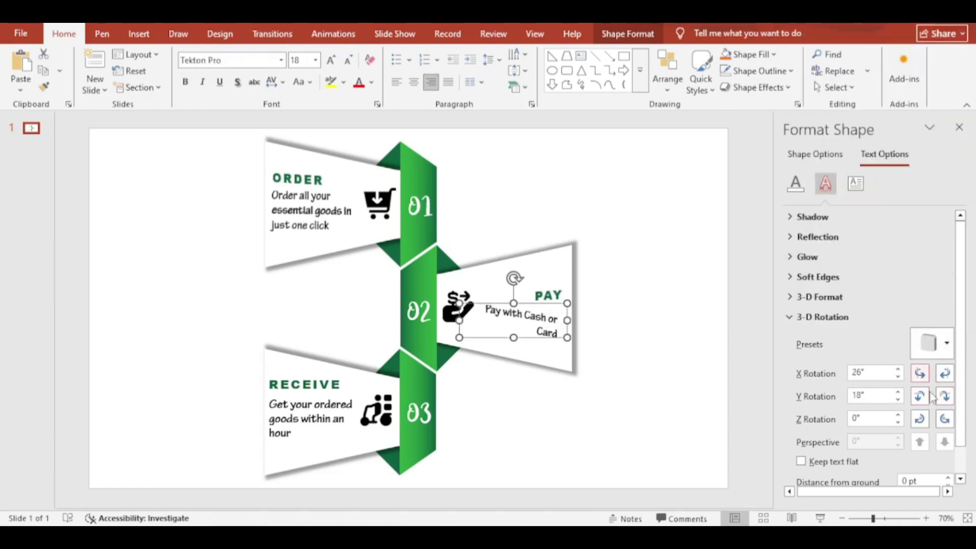
pyautogui.click(944, 396)
pyautogui.click(945, 396)
pyautogui.click(944, 396)
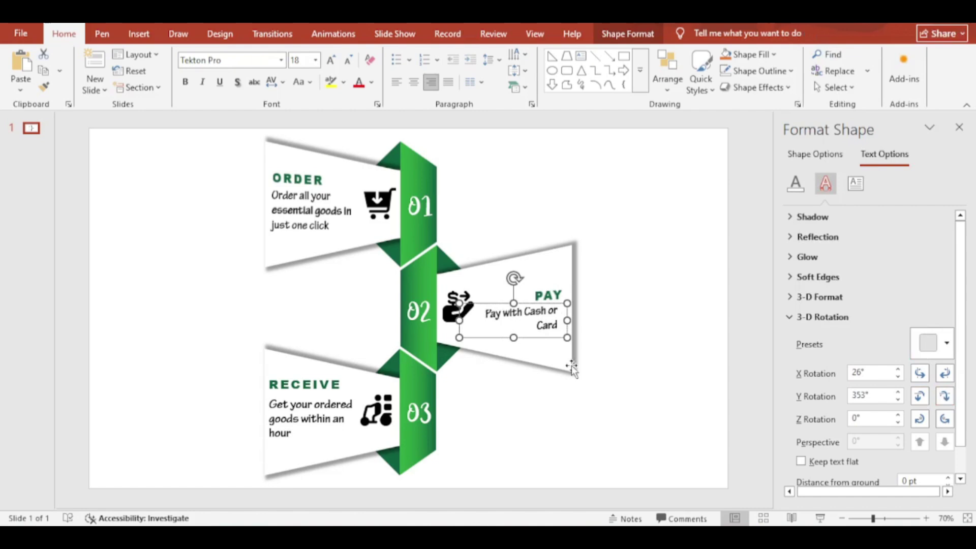
pyautogui.moveTo(559, 337); pyautogui.dragTo(561, 337)
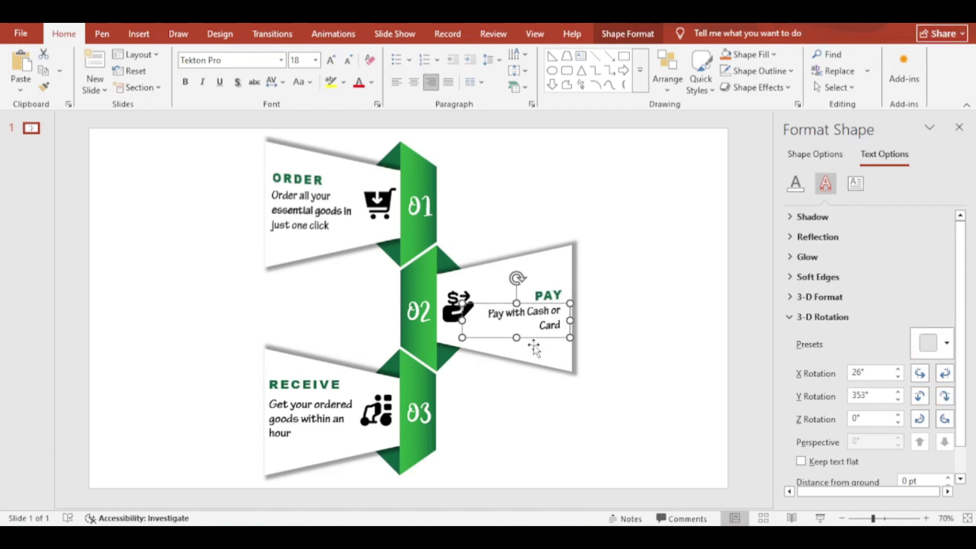
# - Apply 3-D tilts to the RECEIVE title and its description, adjusting Y rotation
pyautogui.click(327, 391)
pyautogui.click(935, 343)
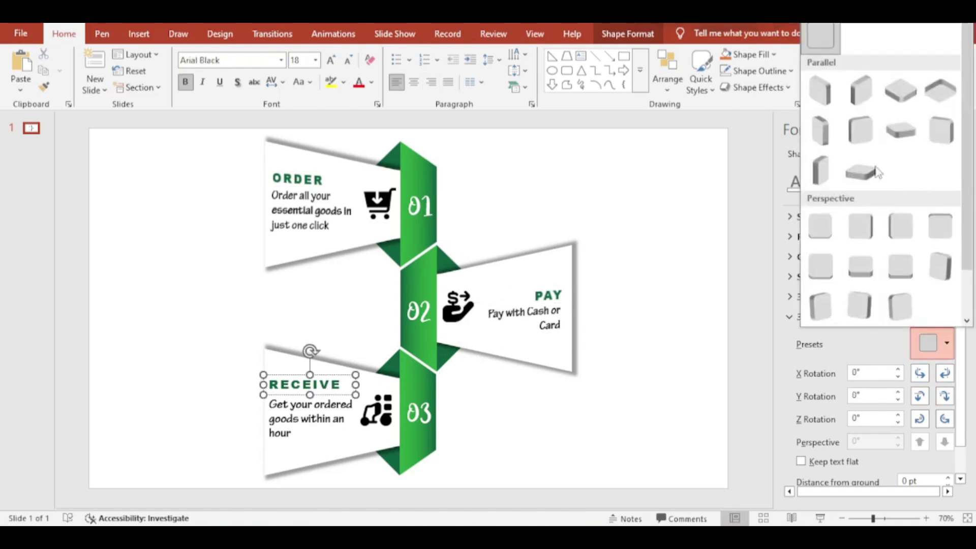
pyautogui.click(940, 266)
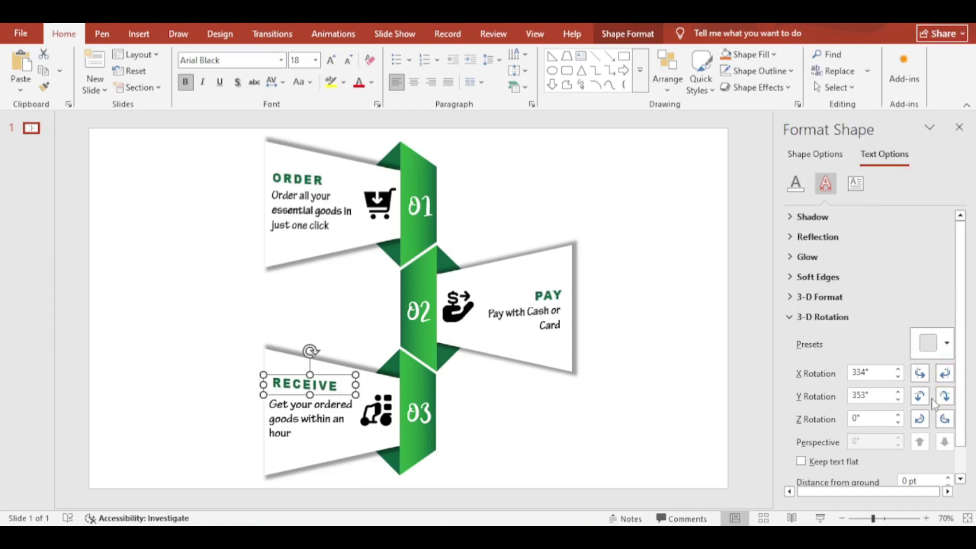
pyautogui.click(326, 422)
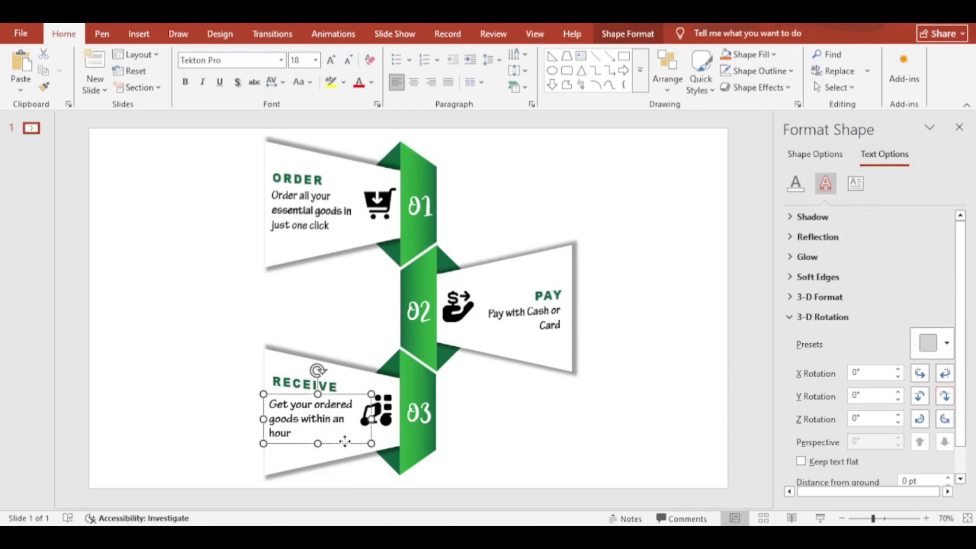
pyautogui.click(933, 343)
pyautogui.click(883, 257)
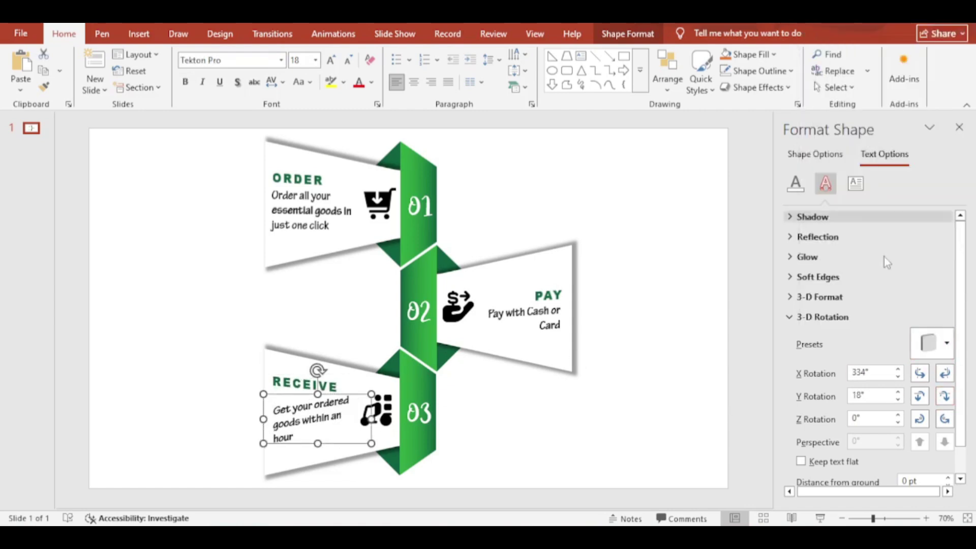
pyautogui.click(944, 396)
pyautogui.click(944, 396)
pyautogui.click(679, 386)
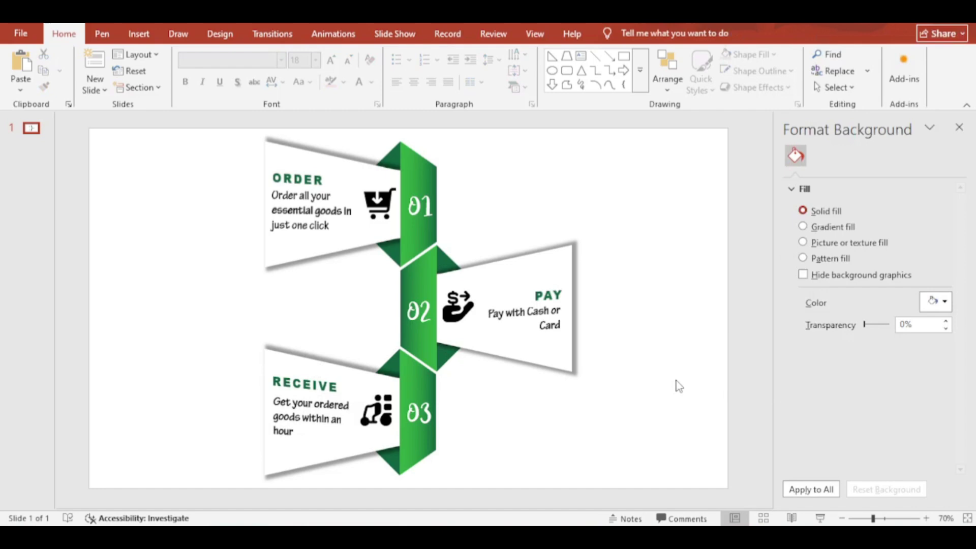
# - Close the Format Background pane and open the Animation Pane from the Animations tab
pyautogui.click(965, 131)
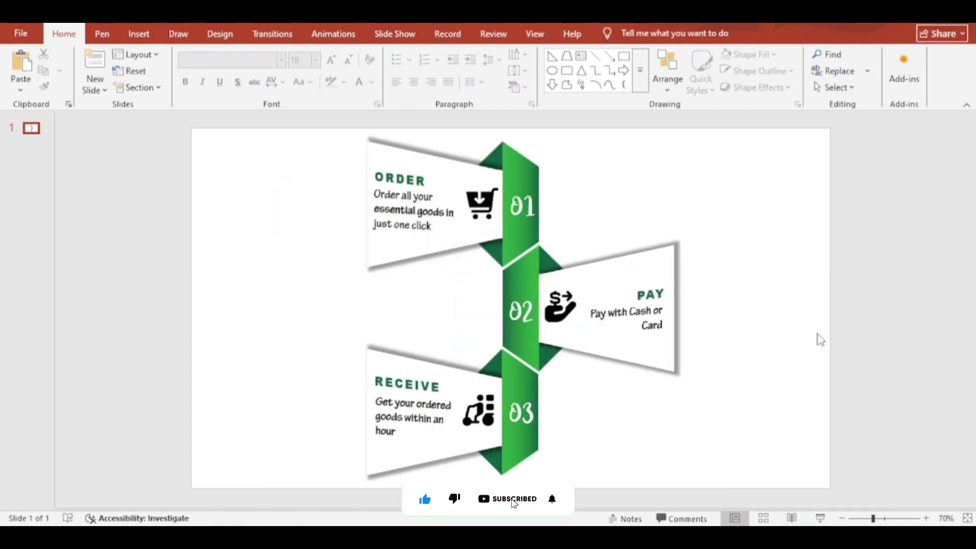
pyautogui.click(334, 35)
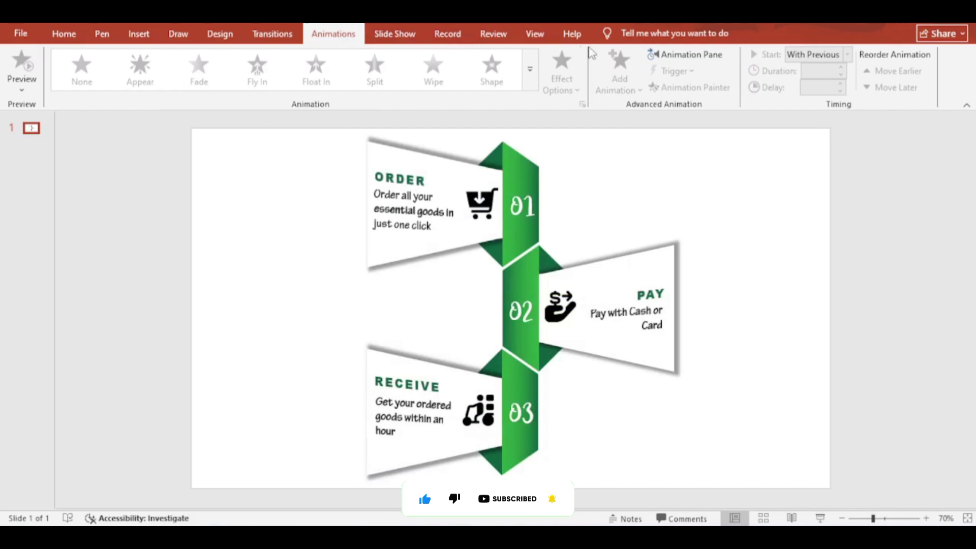
pyautogui.click(673, 56)
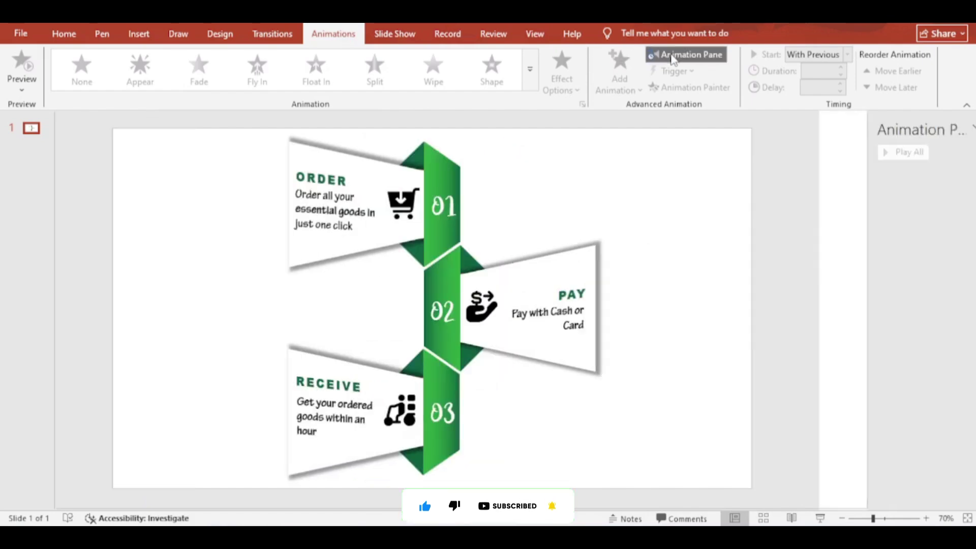
# - Drill into the ORDER, PAY and RECEIVE groups and start selecting the green ribbon triangles
pyautogui.click(440, 157)
pyautogui.click(441, 162)
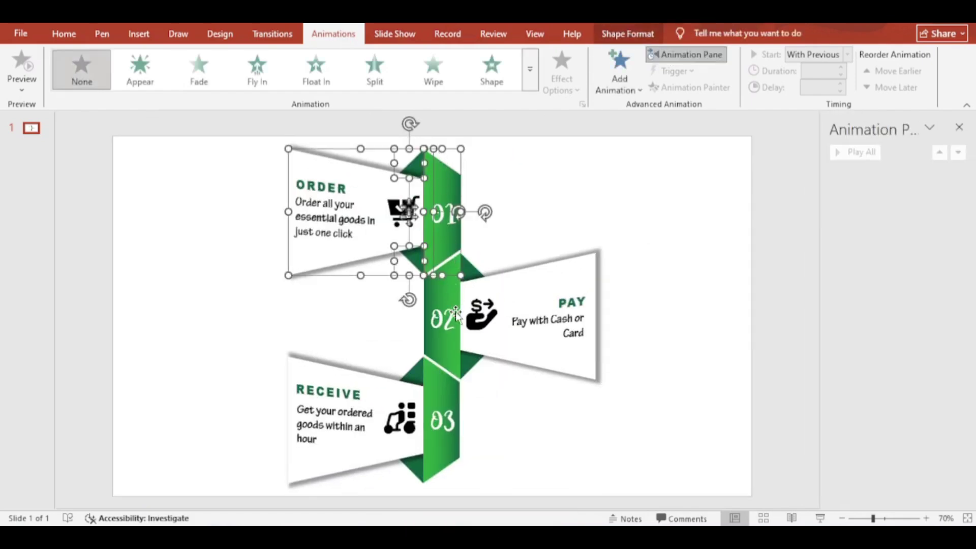
pyautogui.click(455, 359)
pyautogui.click(456, 362)
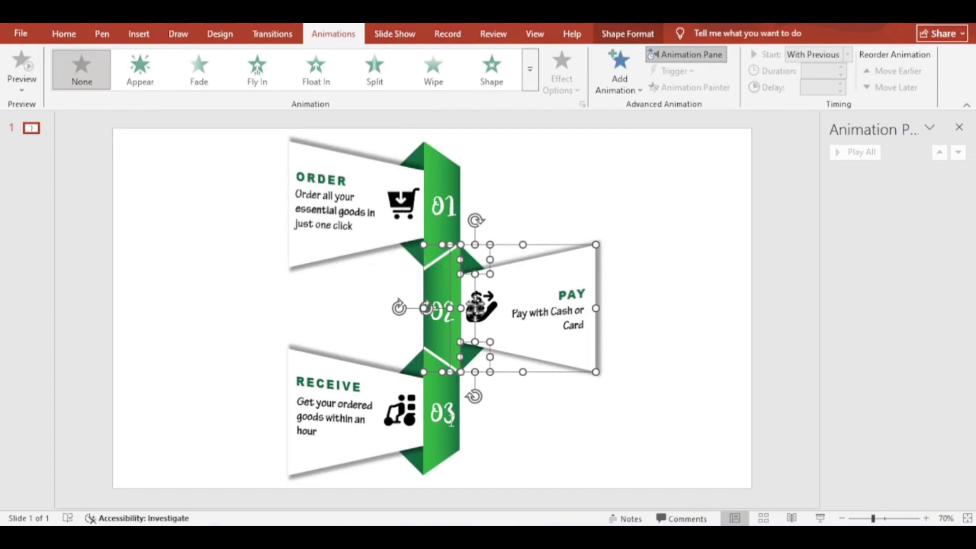
pyautogui.click(449, 444)
pyautogui.click(451, 445)
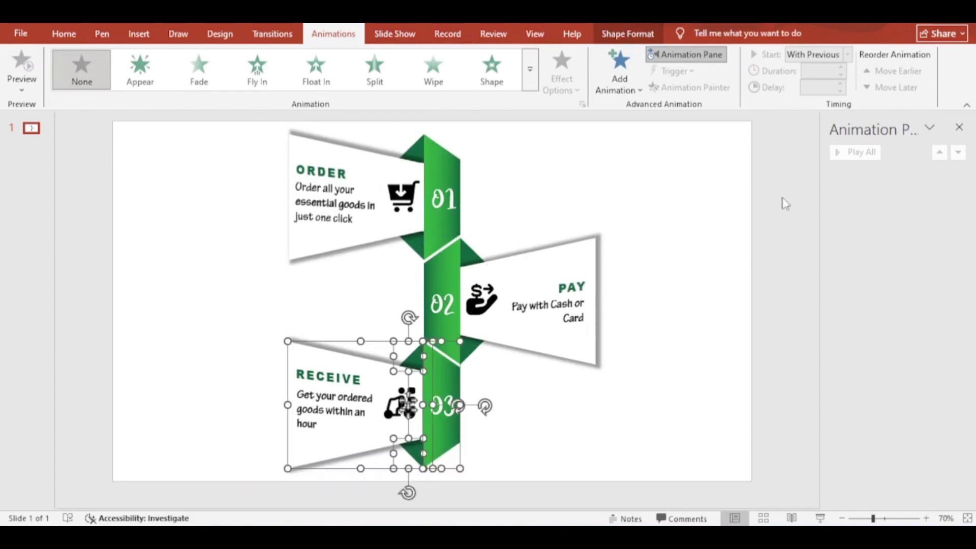
pyautogui.click(659, 188)
pyautogui.click(450, 158)
pyautogui.click(411, 162)
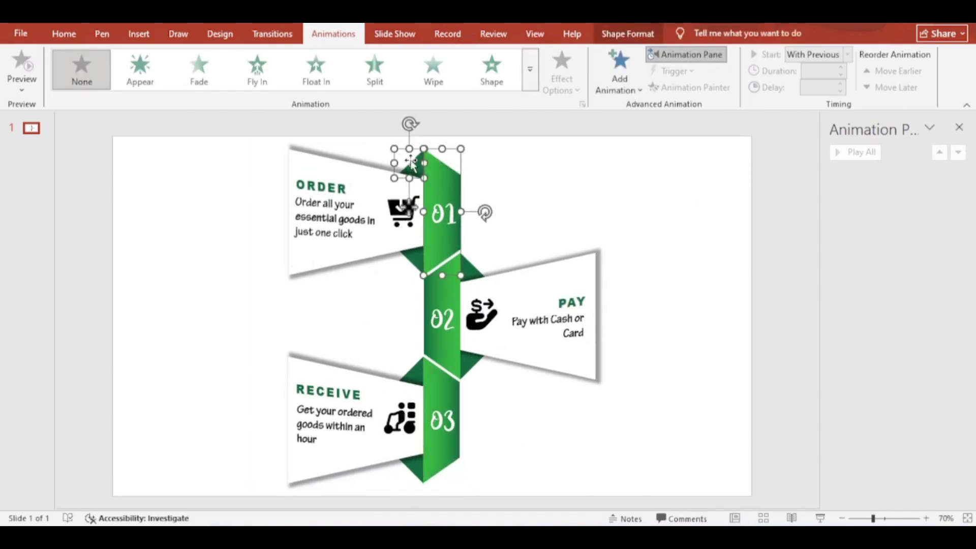
pyautogui.keyDown('shift'); pyautogui.click(408, 260); pyautogui.keyUp('shift')
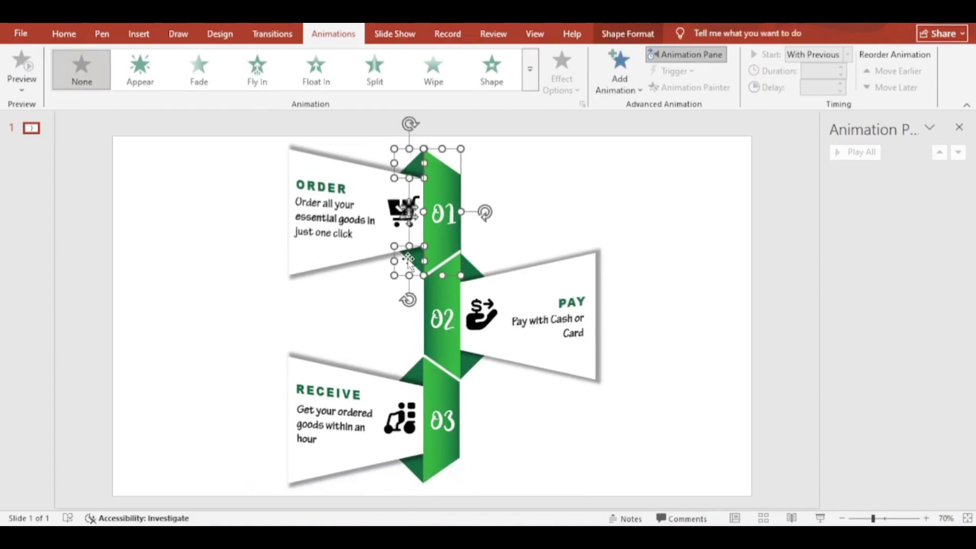
# - Add the remaining ribbon triangles and the 02 and 03 bands, then apply Fly In to all pieces
pyautogui.keyDown('shift'); pyautogui.click(472, 273); pyautogui.keyUp('shift')
pyautogui.keyDown('shift'); pyautogui.click(442, 289); pyautogui.keyUp('shift')
pyautogui.keyDown('shift'); pyautogui.click(475, 361); pyautogui.keyUp('shift')
pyautogui.keyDown('shift'); pyautogui.click(420, 368); pyautogui.keyUp('shift')
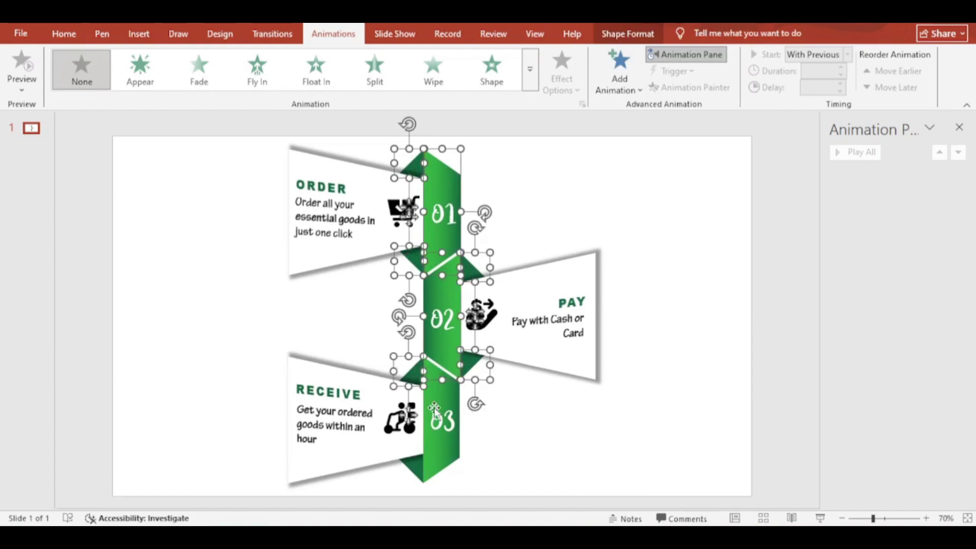
pyautogui.keyDown('shift'); pyautogui.click(435, 412); pyautogui.keyUp('shift')
pyautogui.keyDown('shift'); pyautogui.click(418, 460); pyautogui.keyUp('shift')
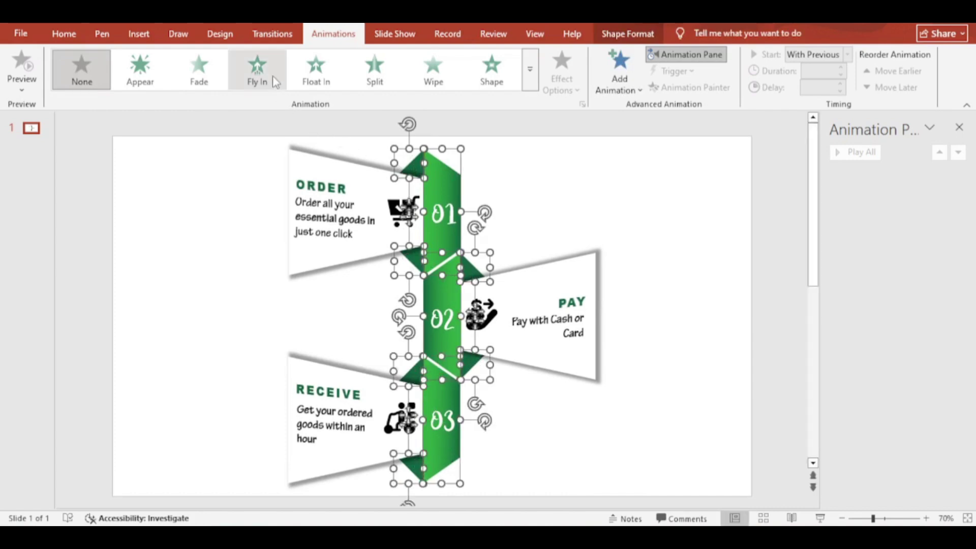
pyautogui.click(257, 71)
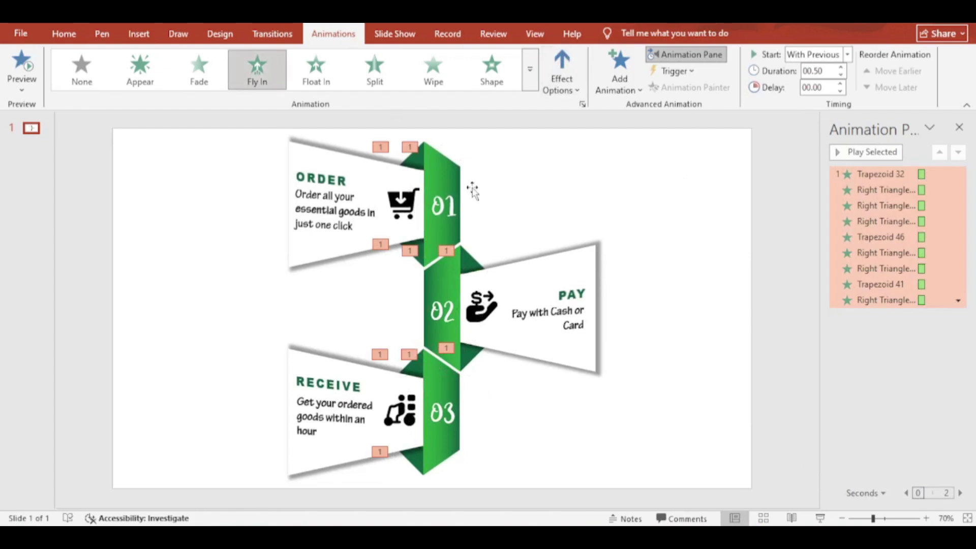
# - Give the ORDER panel a Wipe From Right starting After Previous
pyautogui.click(388, 175)
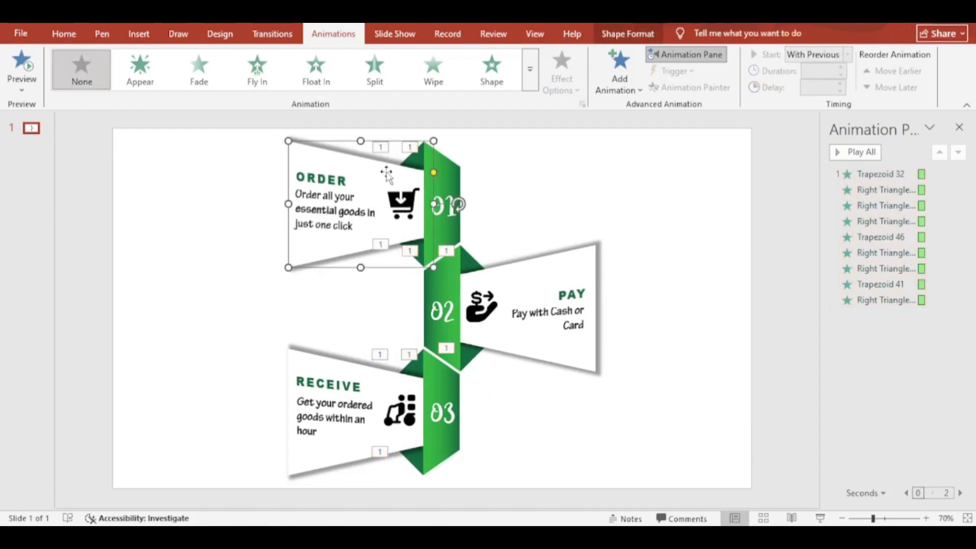
pyautogui.click(433, 71)
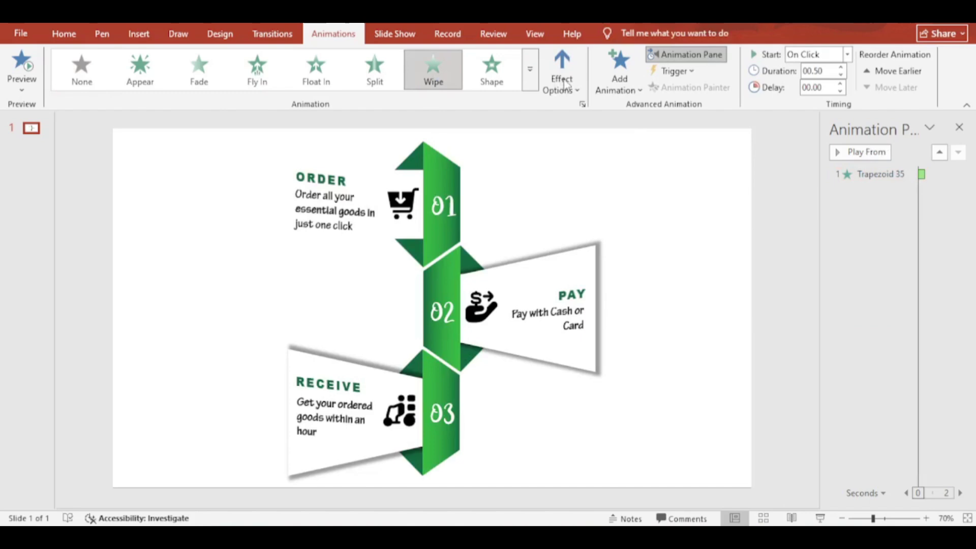
pyautogui.click(562, 81)
pyautogui.click(582, 195)
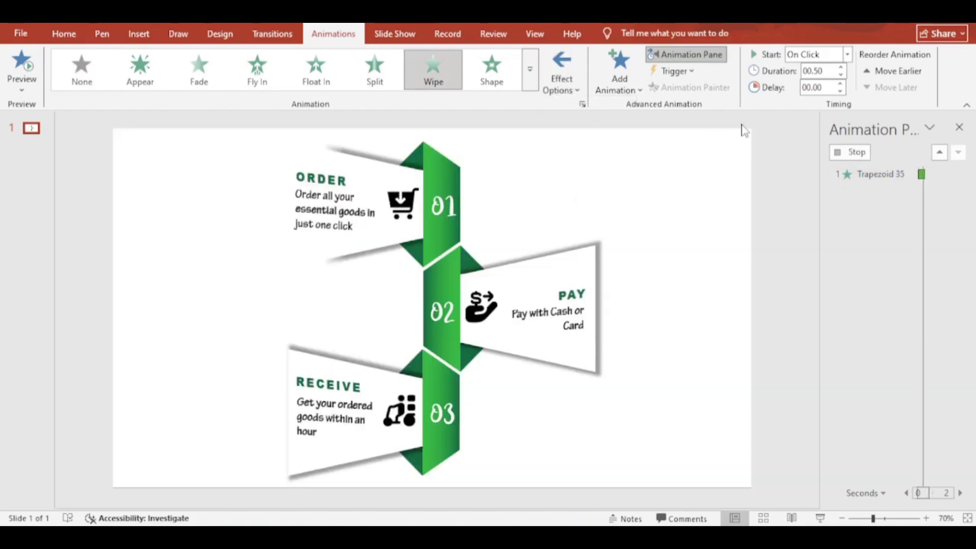
pyautogui.click(815, 57)
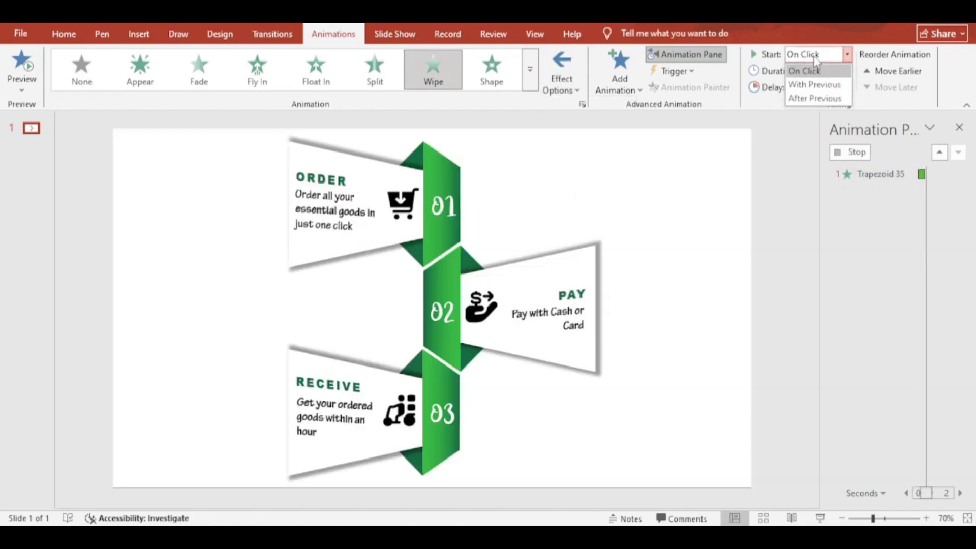
pyautogui.click(812, 98)
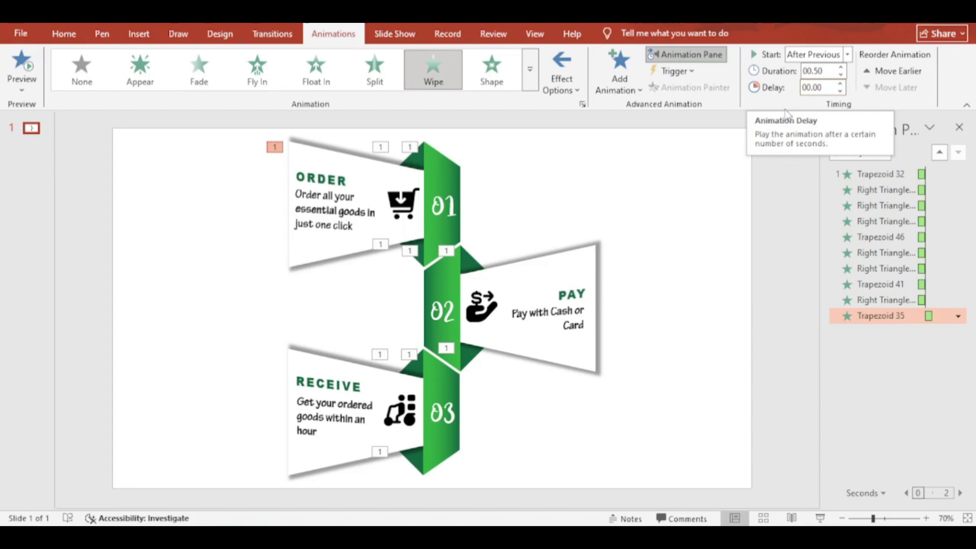
# - Give the PAY panel a Wipe From Left starting With Previous
pyautogui.click(571, 265)
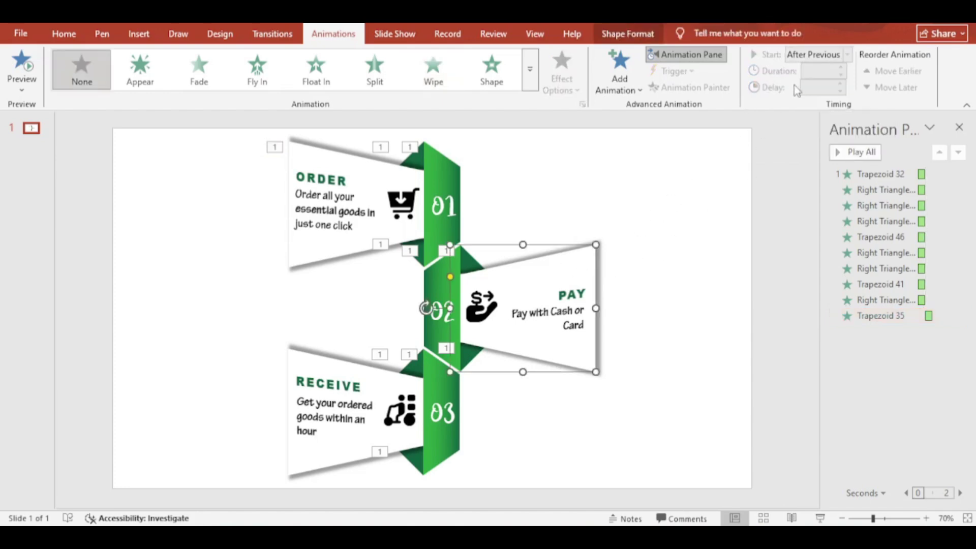
pyautogui.click(434, 71)
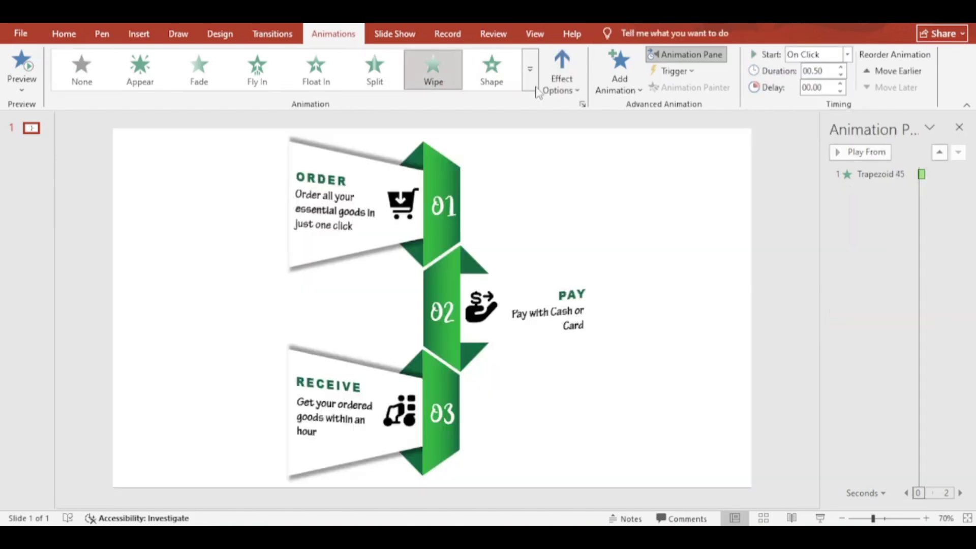
pyautogui.click(553, 93)
pyautogui.click(574, 161)
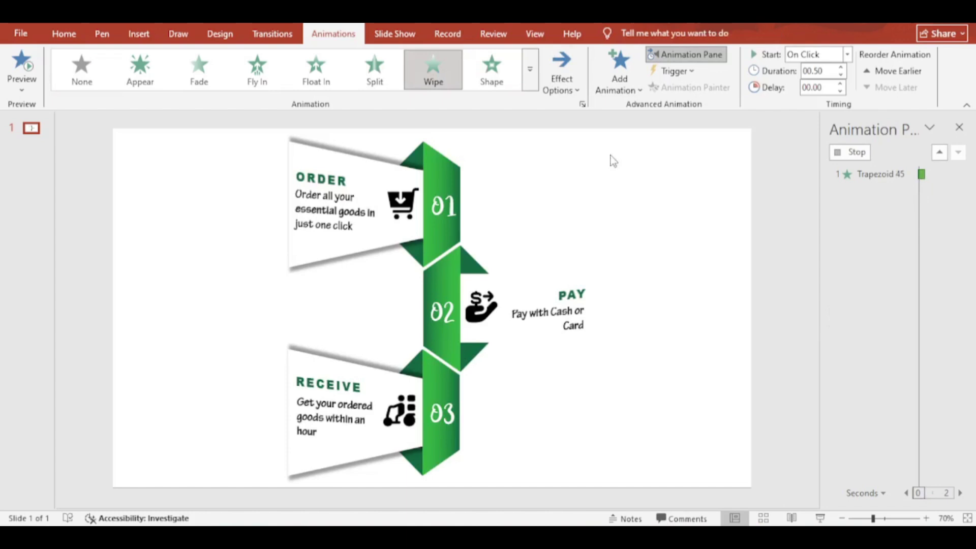
pyautogui.click(812, 56)
pyautogui.click(809, 83)
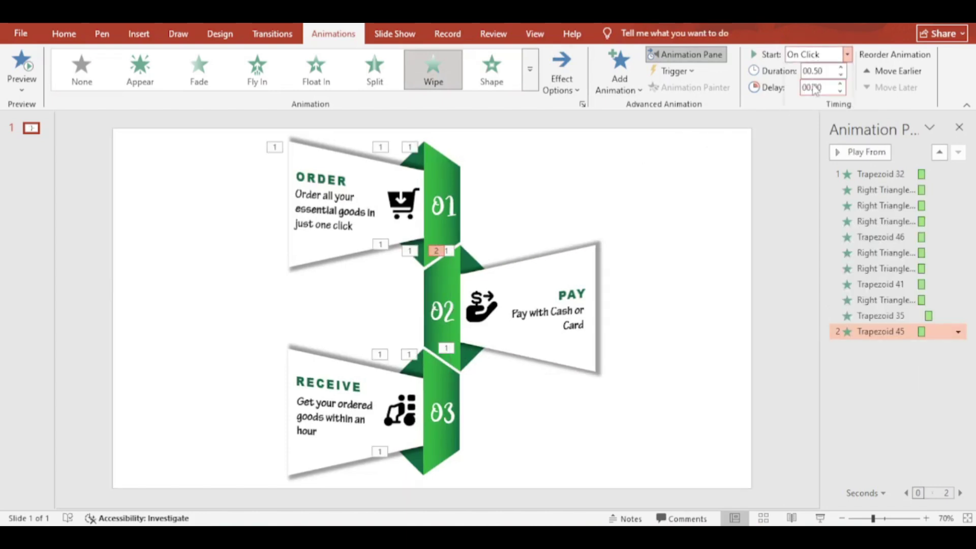
# - Give the RECEIVE panel a Wipe From Right starting With Previous
pyautogui.click(327, 374)
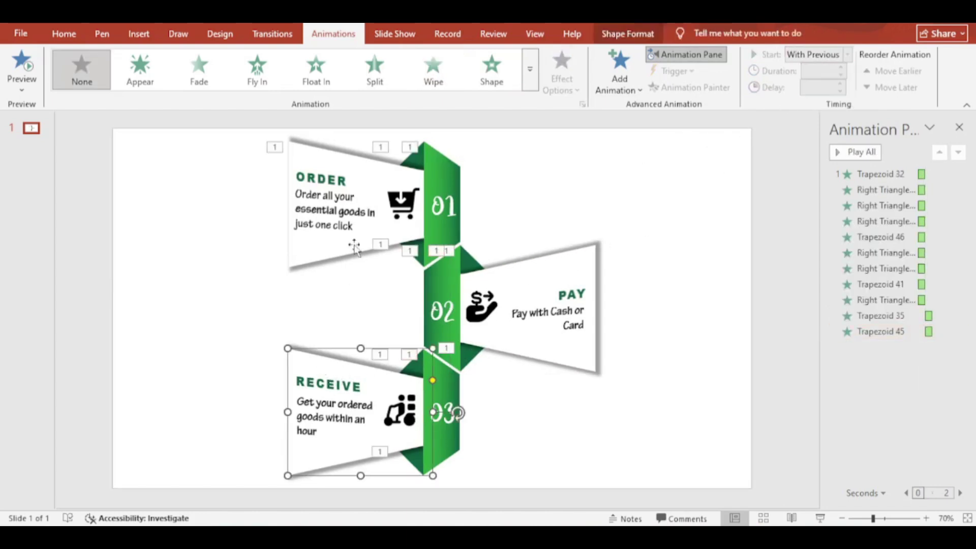
pyautogui.click(433, 70)
pyautogui.click(564, 74)
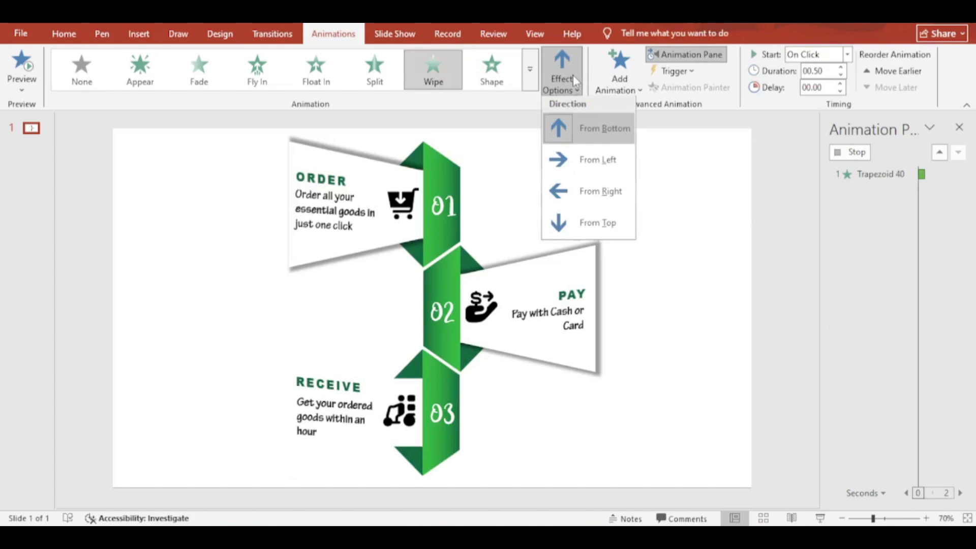
pyautogui.click(570, 161)
pyautogui.click(814, 55)
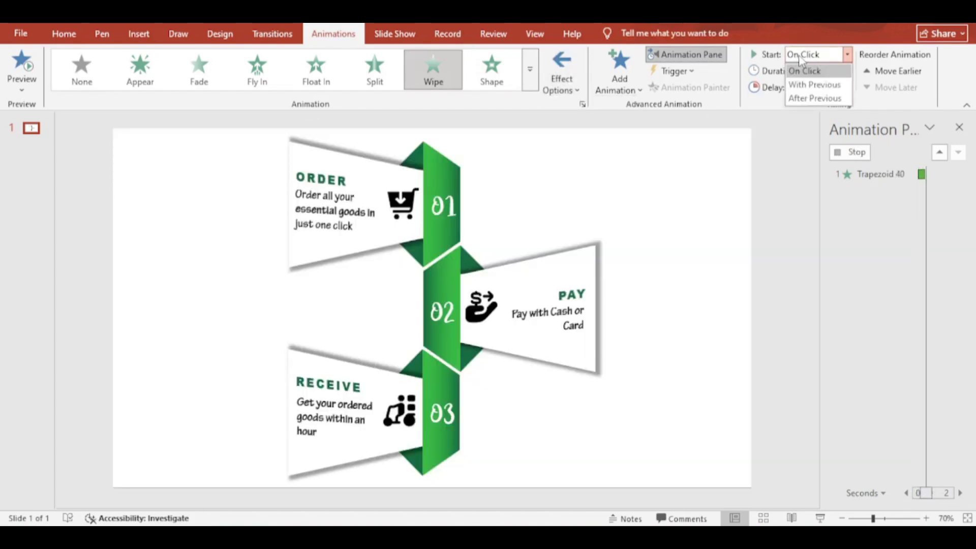
pyautogui.click(814, 85)
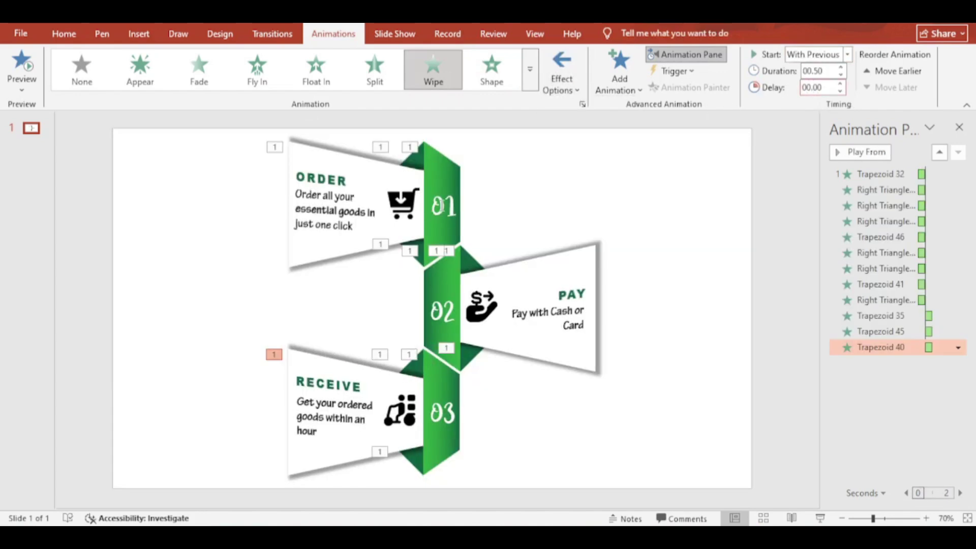
pyautogui.click(442, 205)
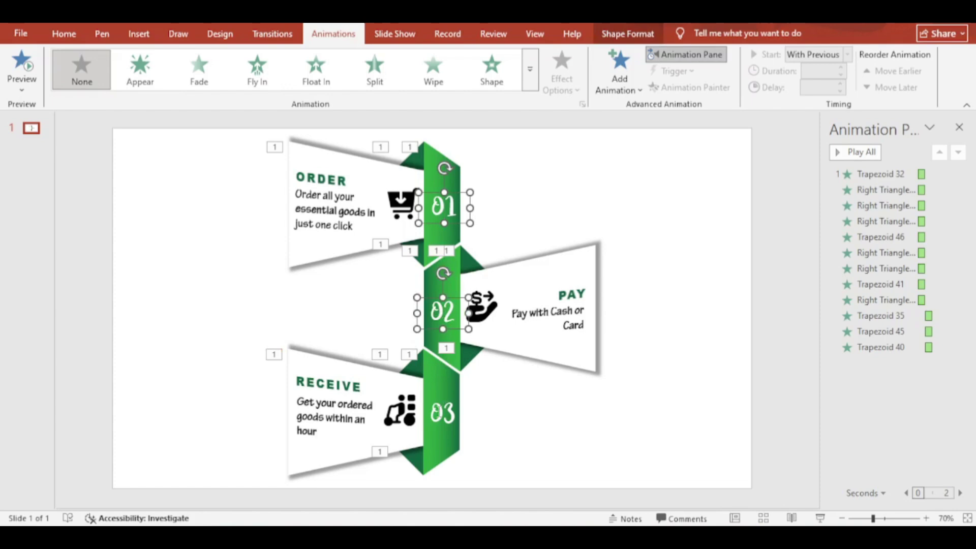
# - Apply Fade to the 01, 02 and 03 number boxes, starting With Previous
pyautogui.click(206, 83)
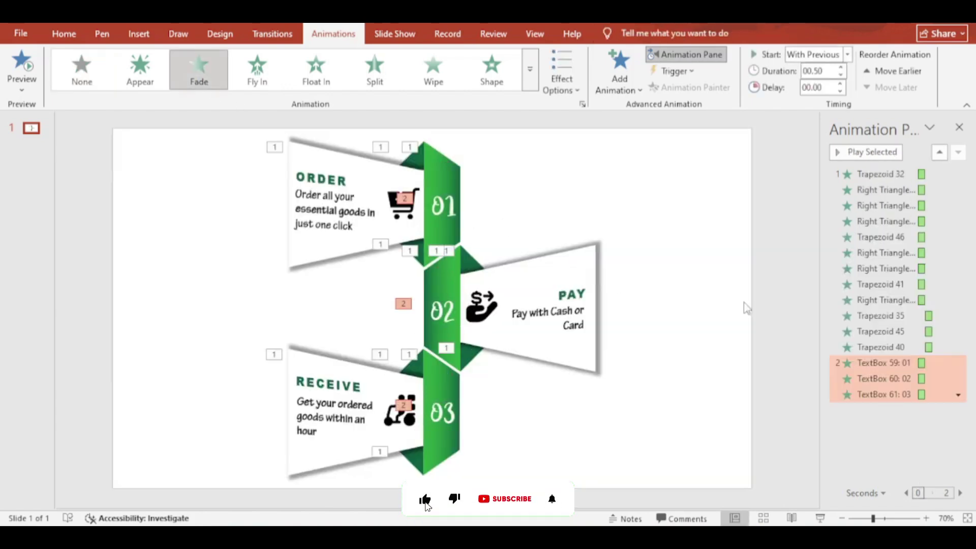
pyautogui.click(816, 55)
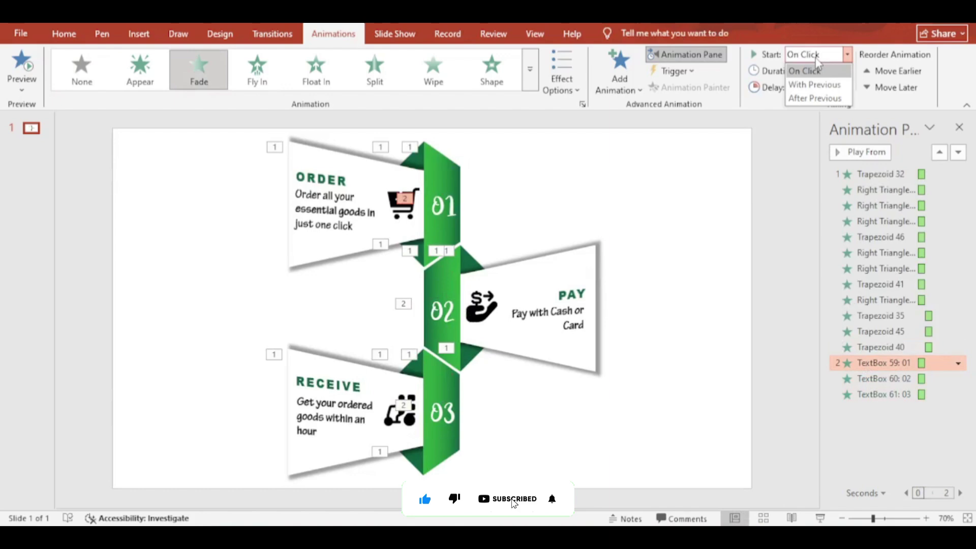
pyautogui.click(812, 81)
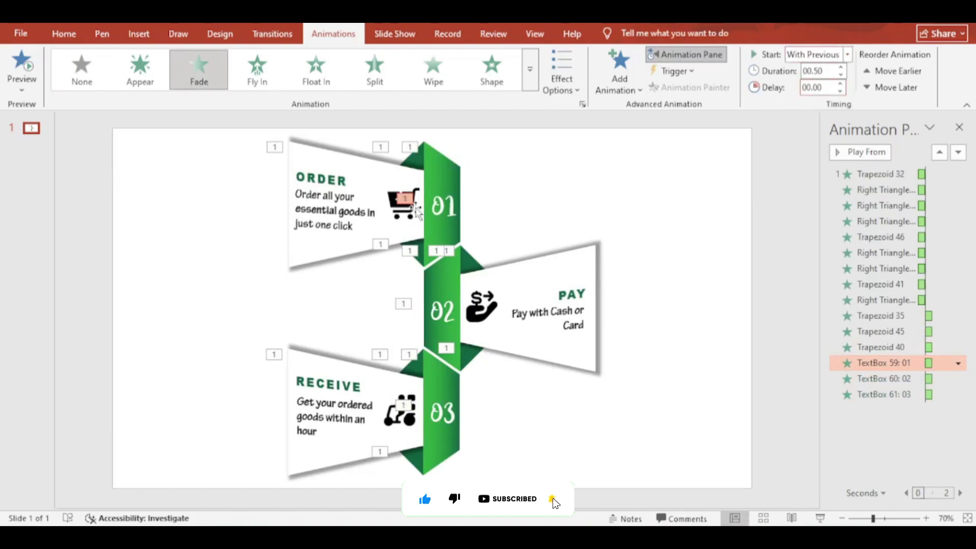
# - Make the cart icon Wipe From Right, starting After Previous
pyautogui.click(405, 219)
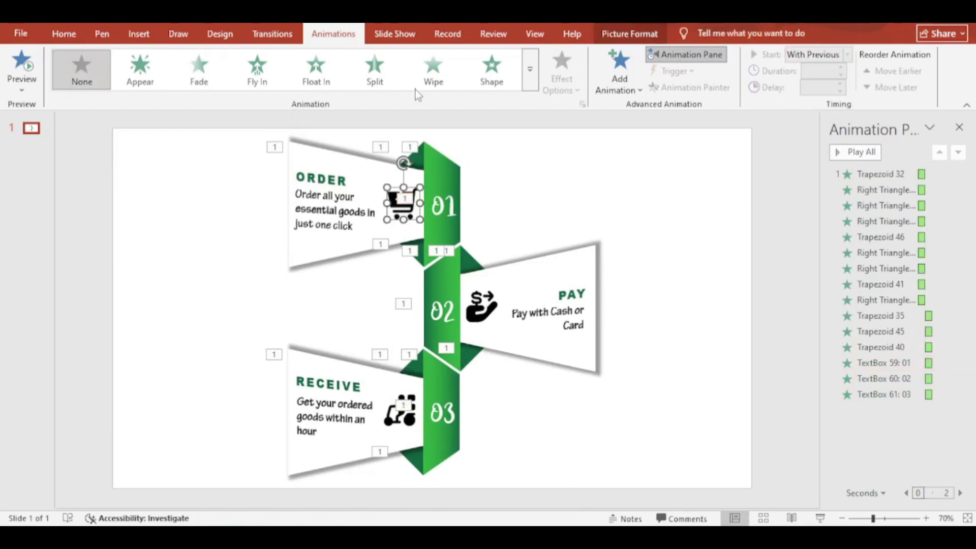
pyautogui.click(433, 71)
pyautogui.click(562, 74)
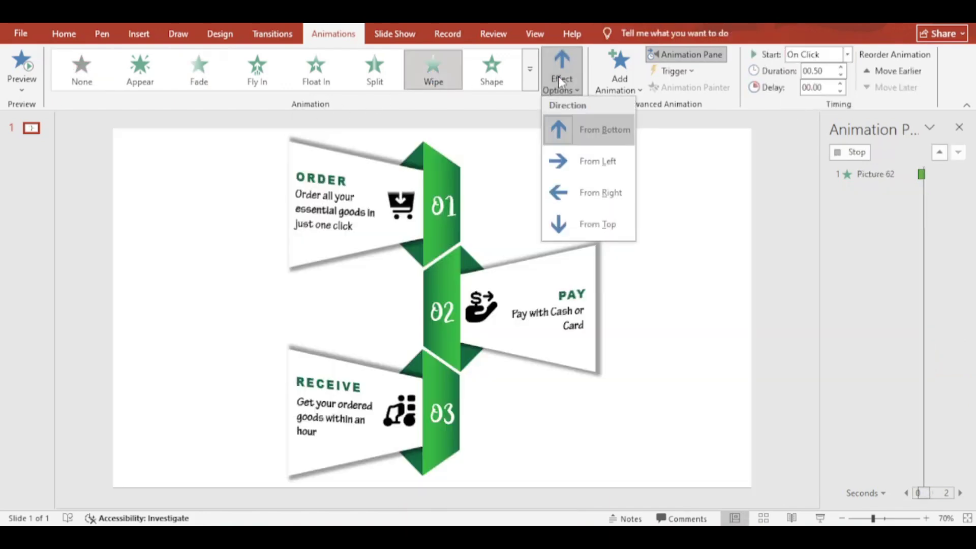
pyautogui.click(582, 193)
pyautogui.click(799, 56)
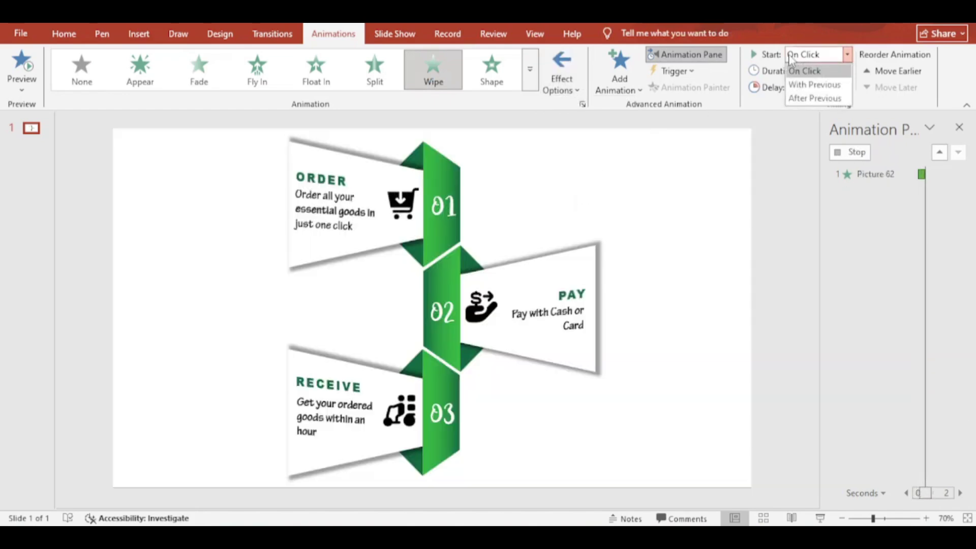
pyautogui.click(805, 99)
# - Fade in the ORDER heading and description With Previous
pyautogui.click(372, 188)
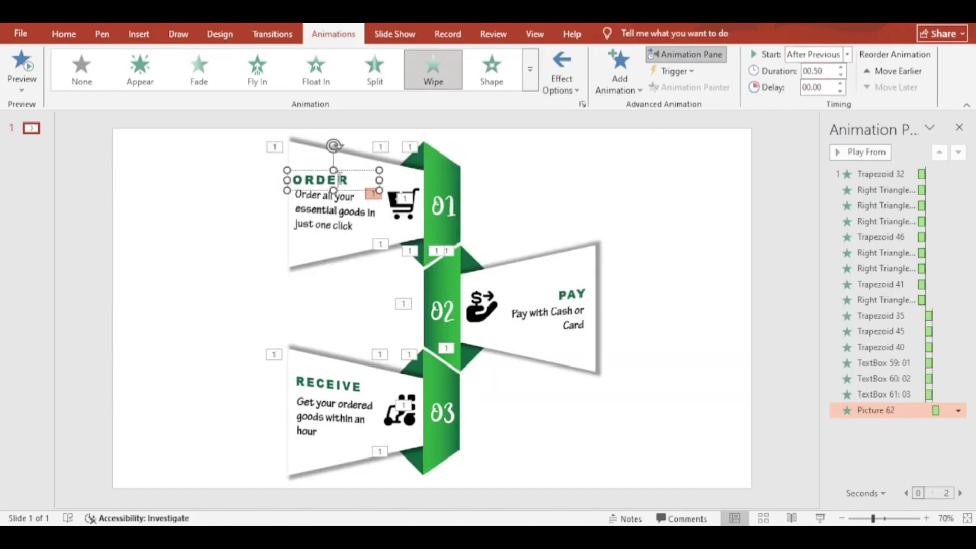
pyautogui.click(209, 84)
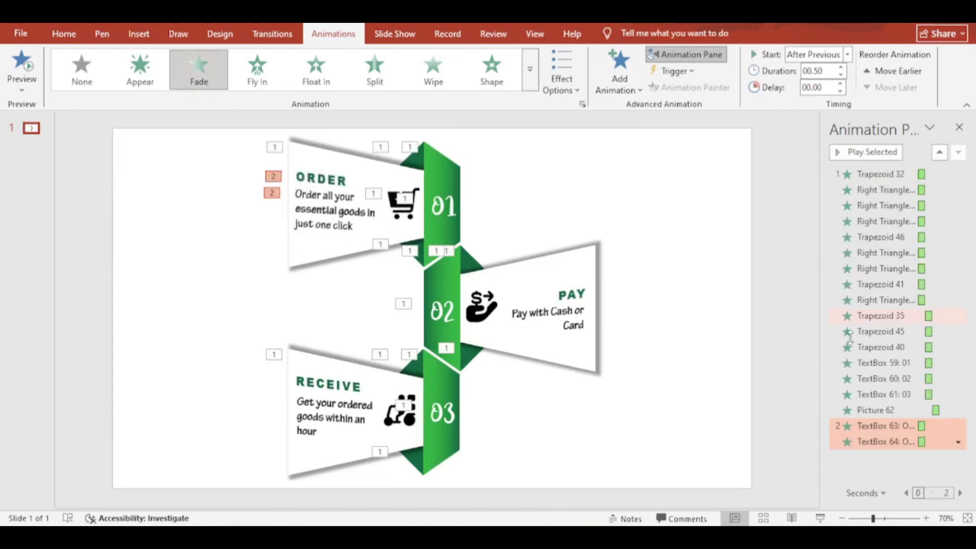
pyautogui.click(864, 426)
pyautogui.click(848, 54)
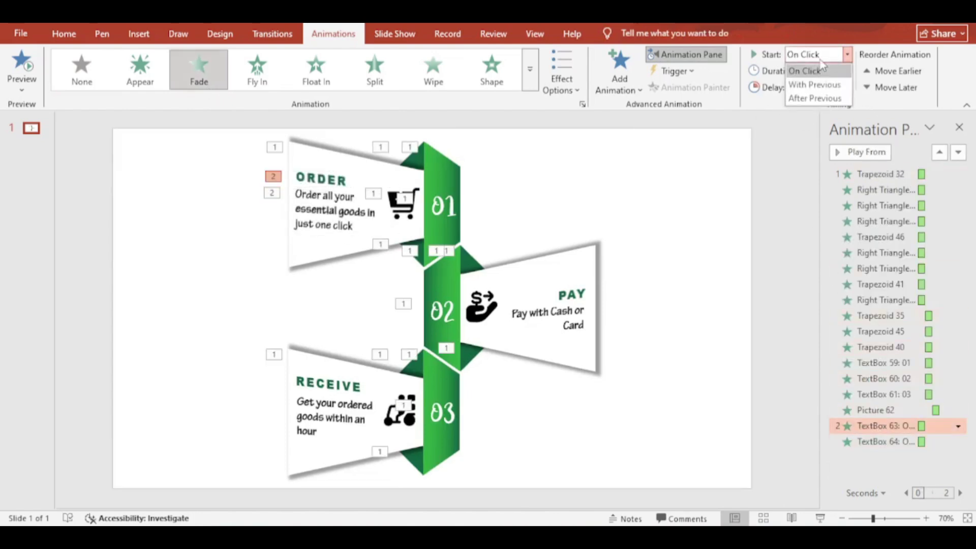
pyautogui.click(812, 84)
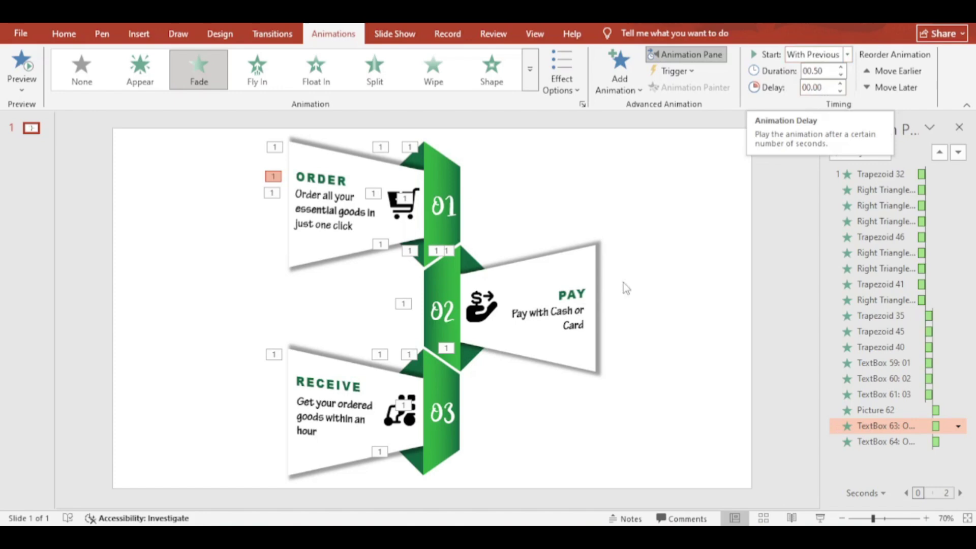
pyautogui.click(483, 305)
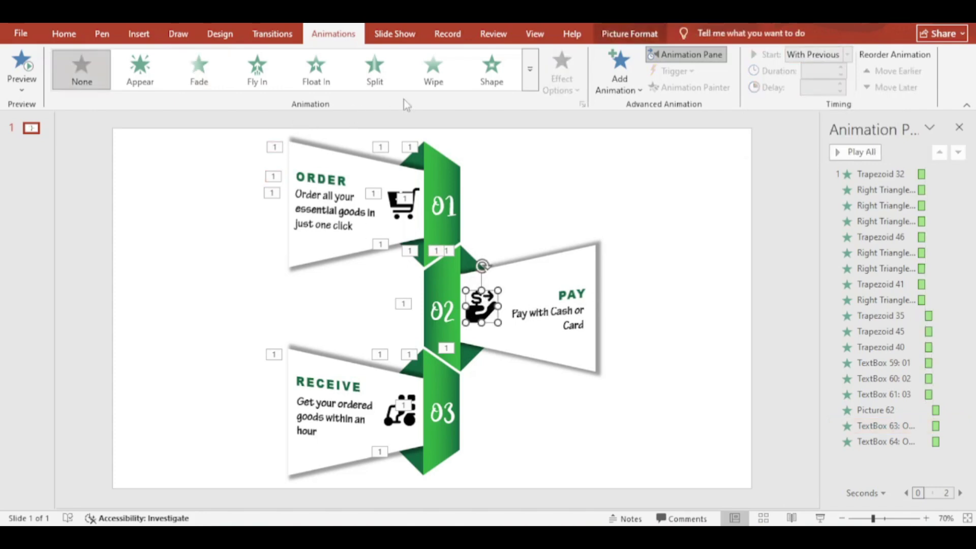
# - Make the PAY hand-and-dollar icon Wipe From Left, starting After Previous
pyautogui.click(432, 70)
pyautogui.click(562, 74)
pyautogui.click(591, 165)
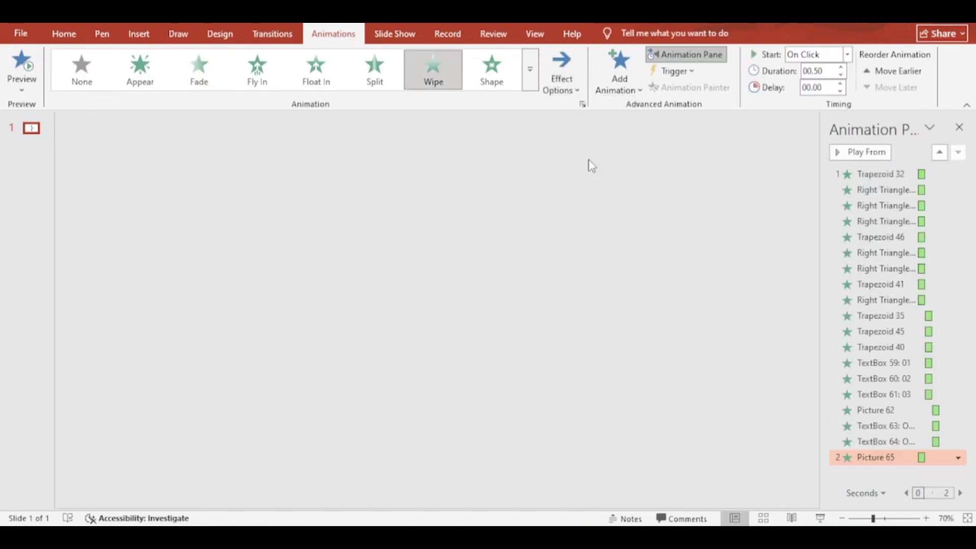
pyautogui.click(847, 54)
pyautogui.click(812, 98)
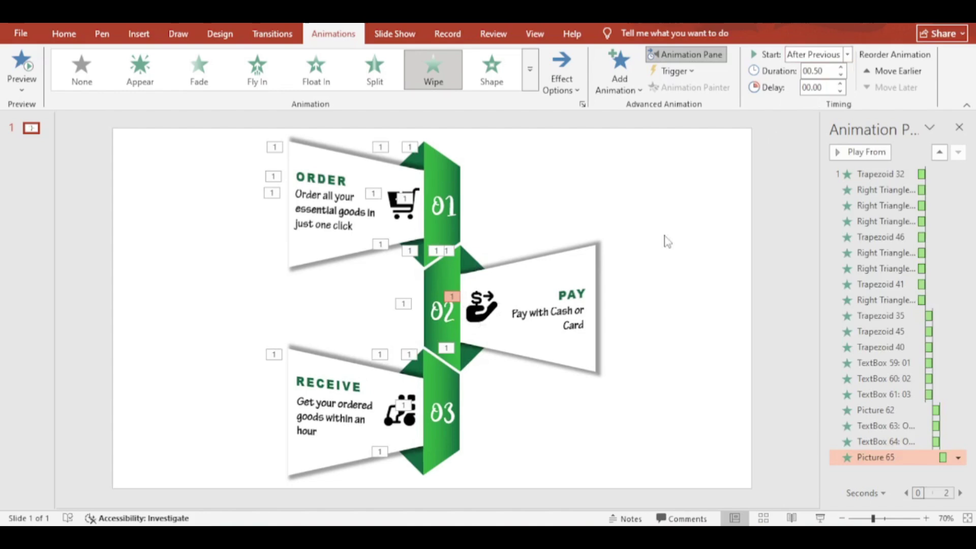
# - Fade in the PAY heading and description With Previous
pyautogui.click(578, 287)
pyautogui.click(199, 74)
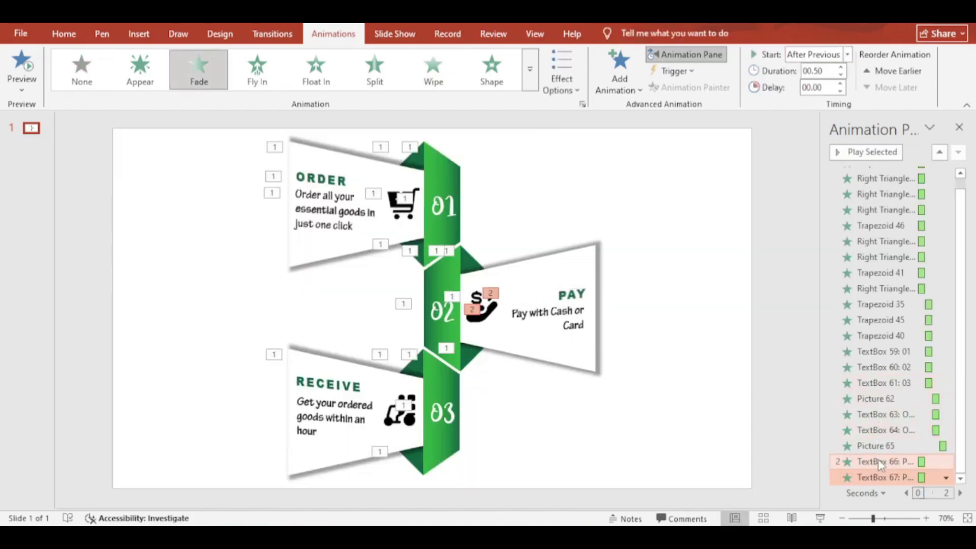
pyautogui.click(848, 55)
pyautogui.click(810, 83)
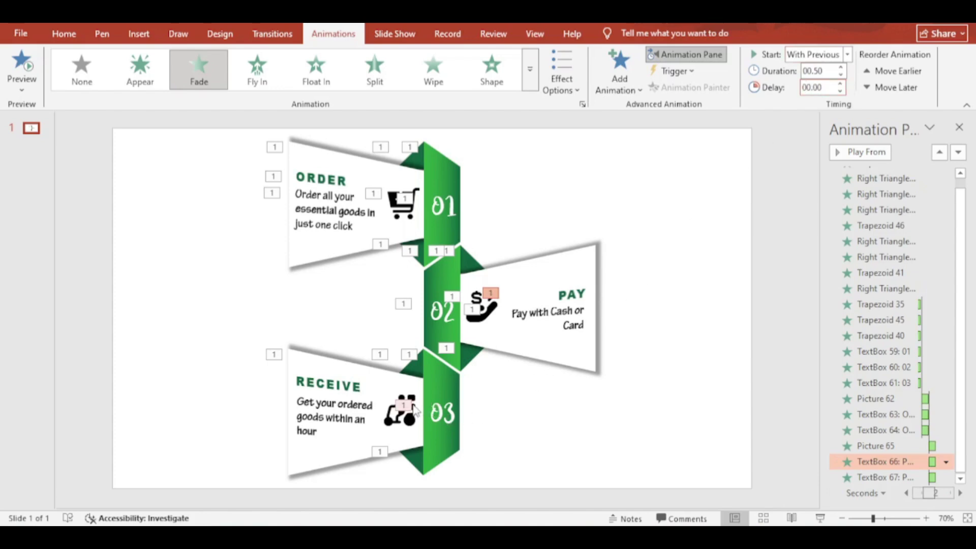
# - Make the RECEIVE delivery icon Wipe From Right, starting After Previous
pyautogui.click(397, 423)
pyautogui.click(433, 71)
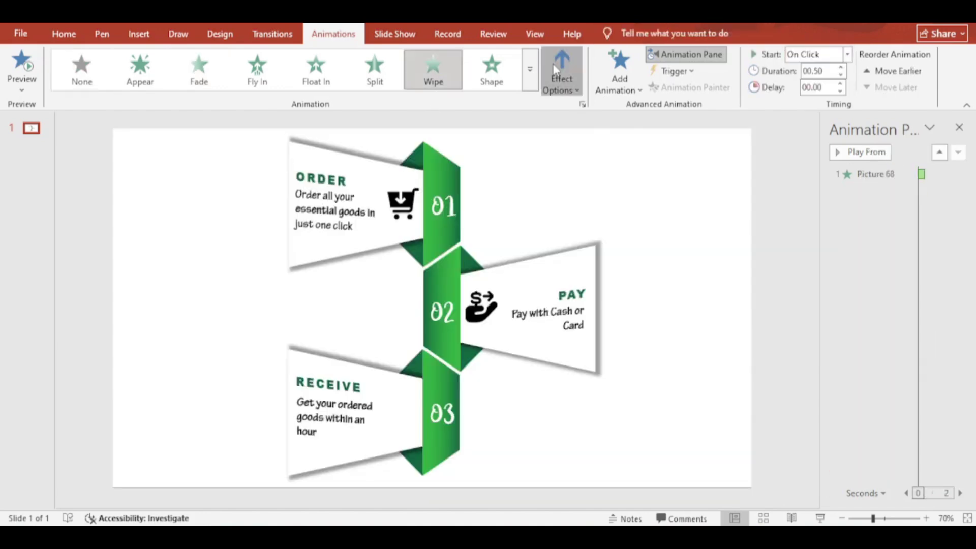
pyautogui.click(562, 71)
pyautogui.click(581, 193)
pyautogui.click(847, 55)
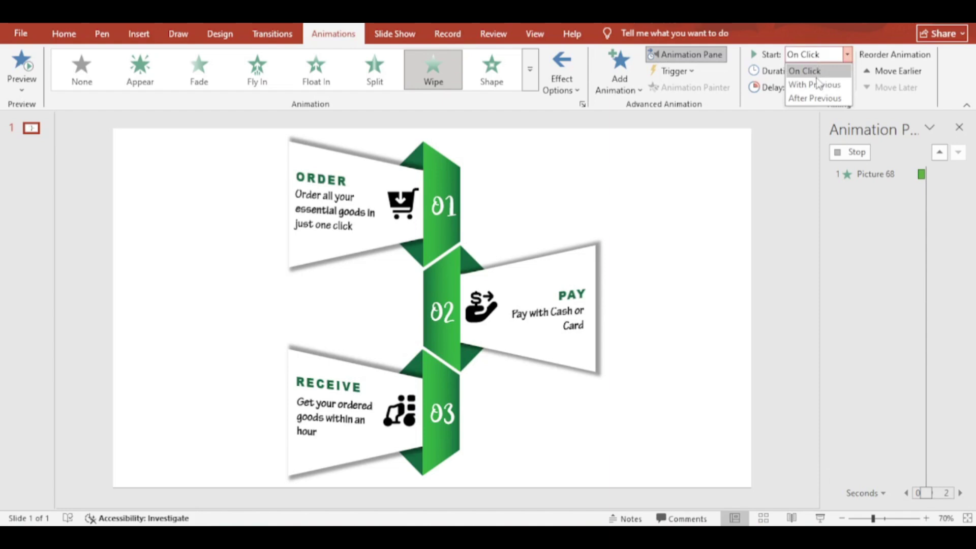
pyautogui.click(809, 97)
# - Fade in the RECEIVE heading and description With Previous, then close the Animation Pane
pyautogui.click(331, 386)
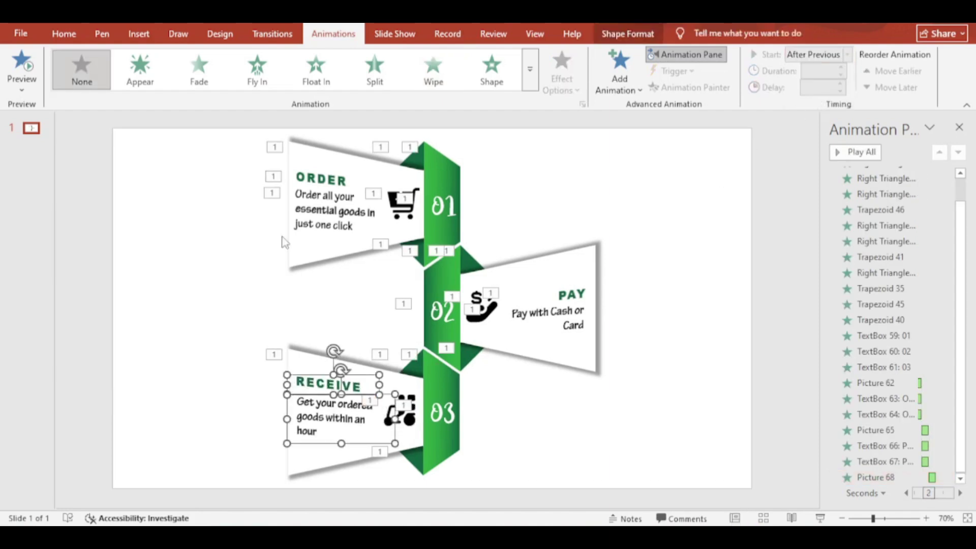
pyautogui.click(219, 82)
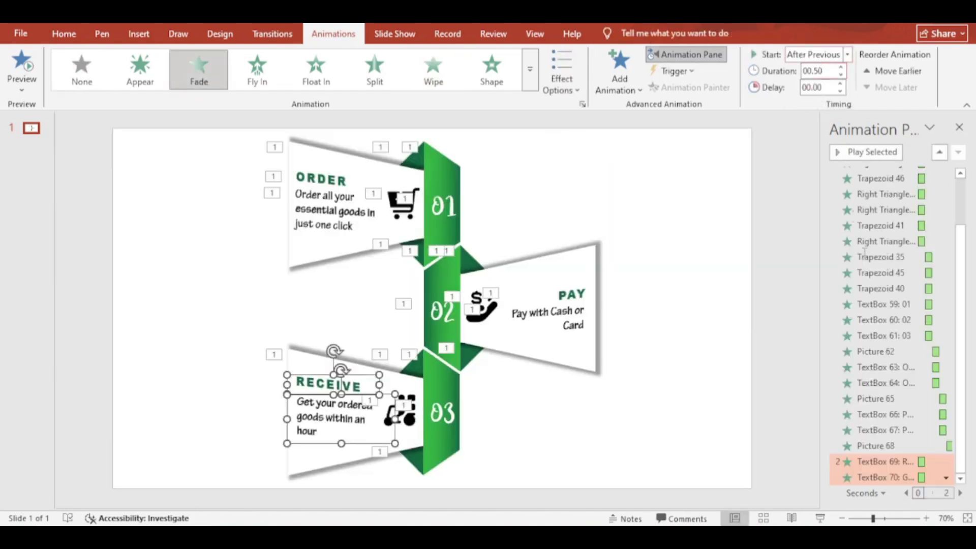
pyautogui.click(887, 463)
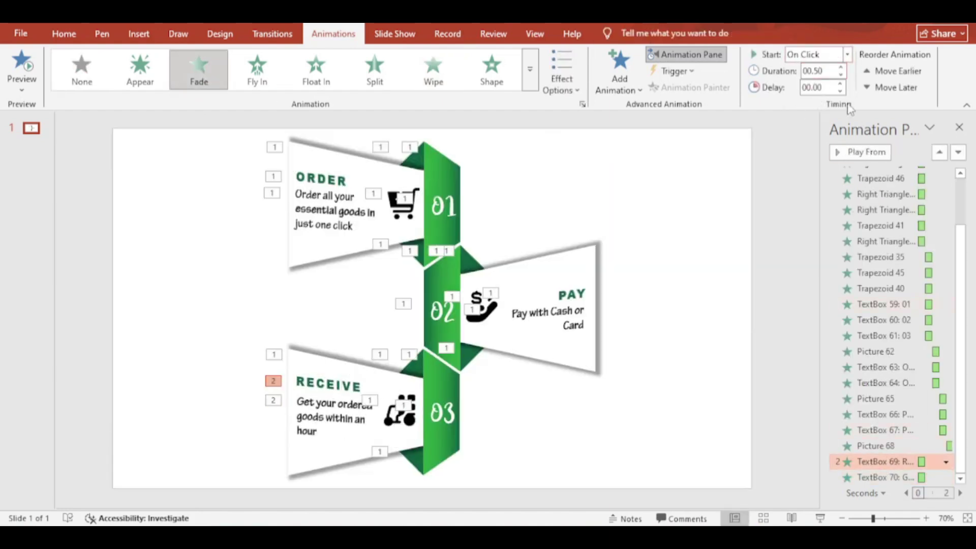
pyautogui.click(817, 56)
pyautogui.click(820, 85)
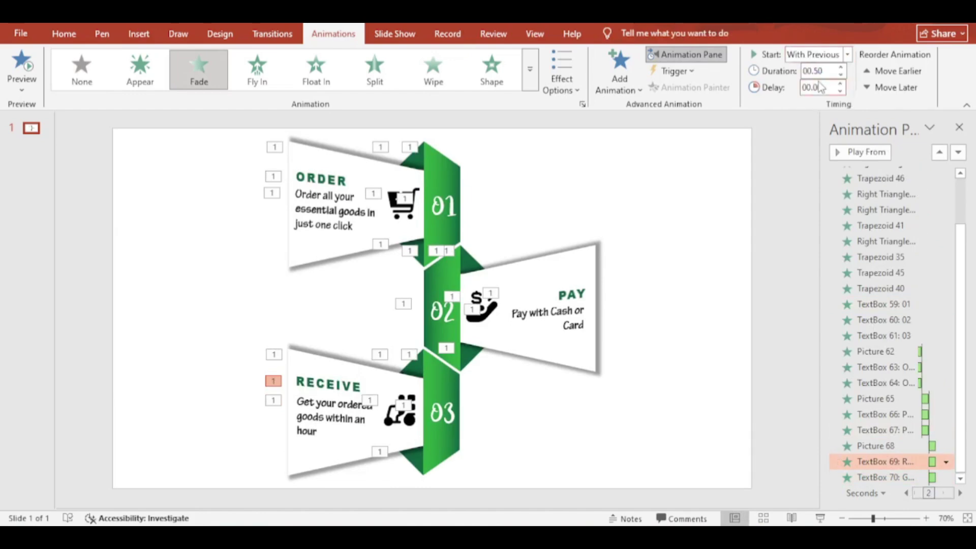
pyautogui.click(959, 127)
# - Deselect everything and return to the Home tab to view the finished ORDER, PAY, RECEIVE infographic
pyautogui.click(867, 220)
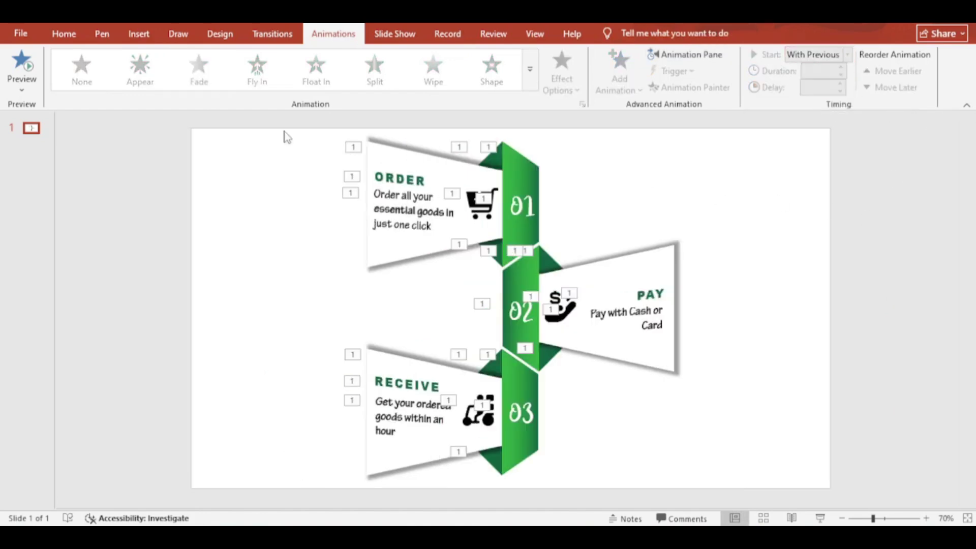
pyautogui.click(74, 36)
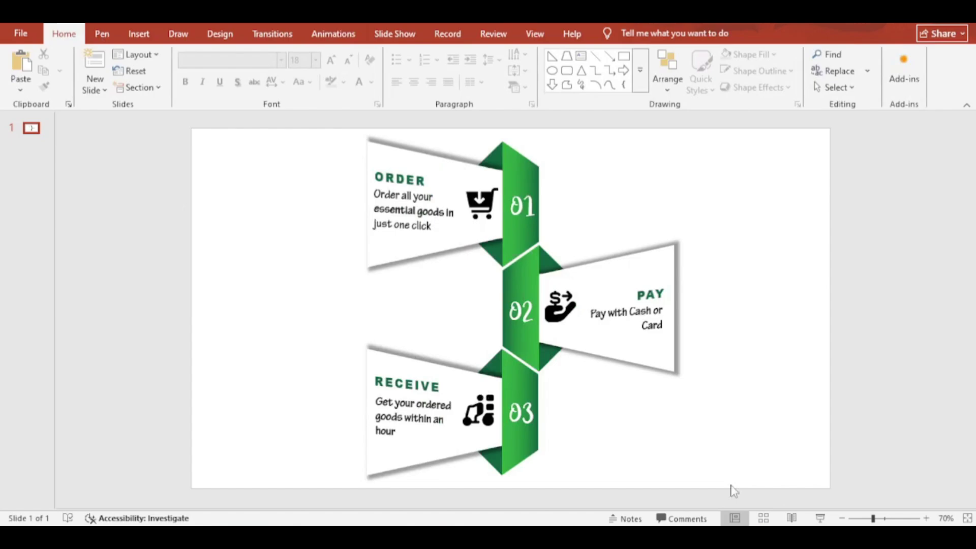